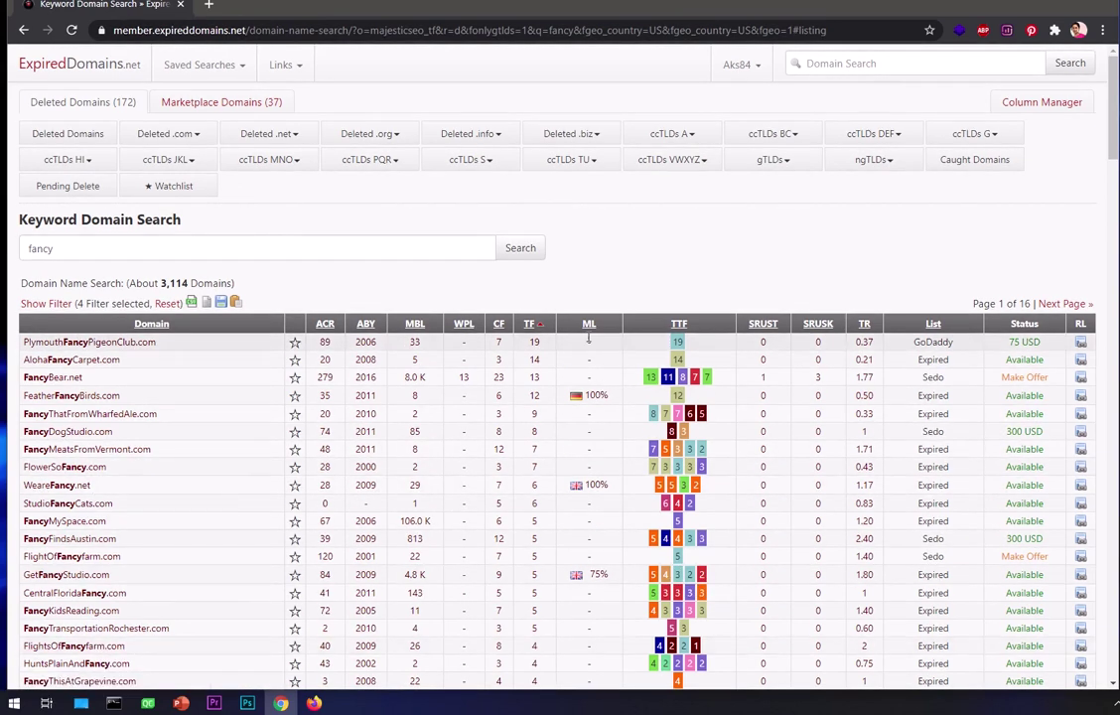
# Step: Look over the TF-sorted 'fancy' keyword results, about 3,114 domains with 4 filters
pyautogui.moveTo(581, 401)
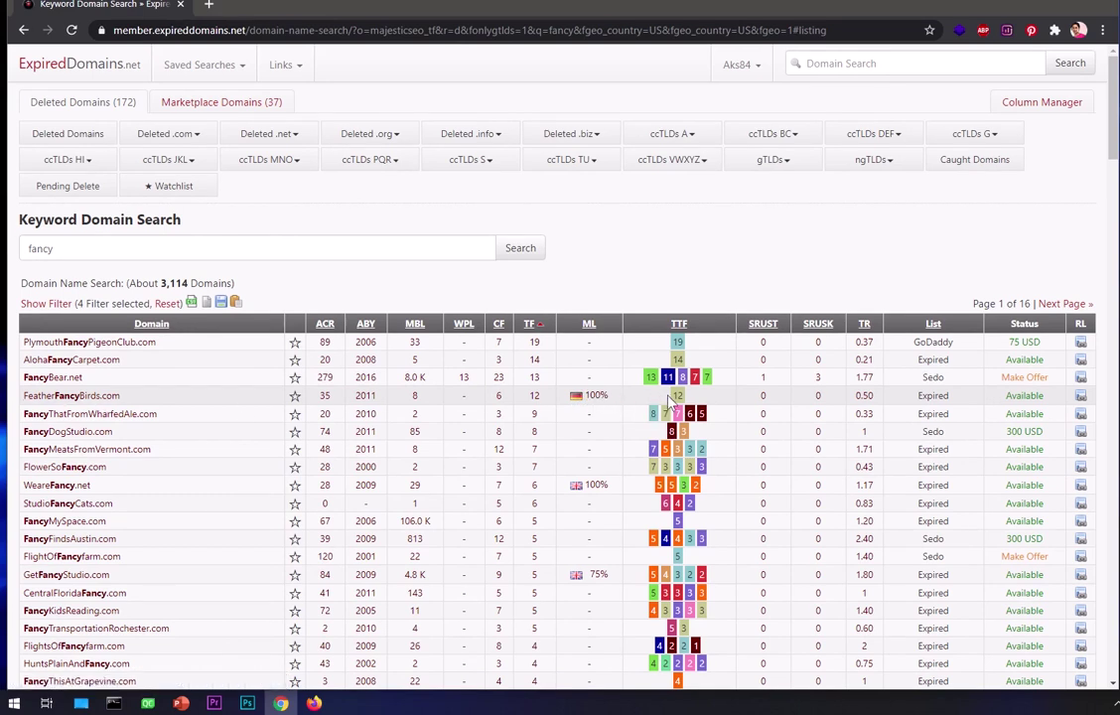
pyautogui.moveTo(678, 401)
pyautogui.moveTo(763, 334)
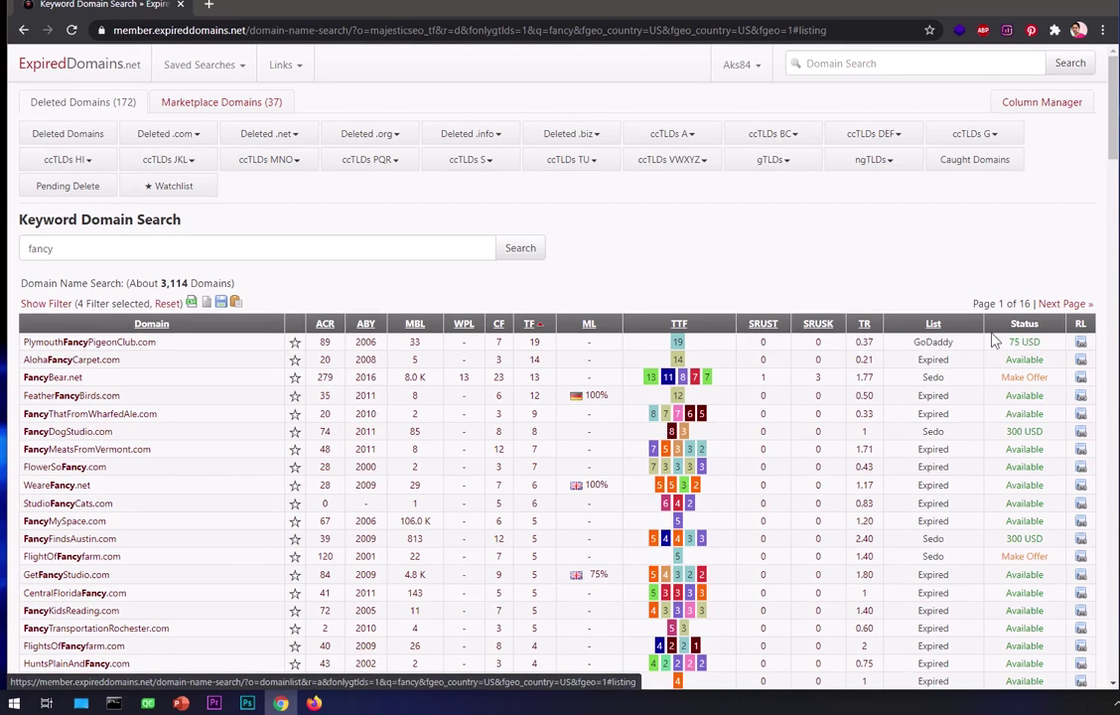
# Step: Sort the 'fancy' results by SRUST descending and scroll through them, with FancyBear.net on top
pyautogui.click(759, 335)
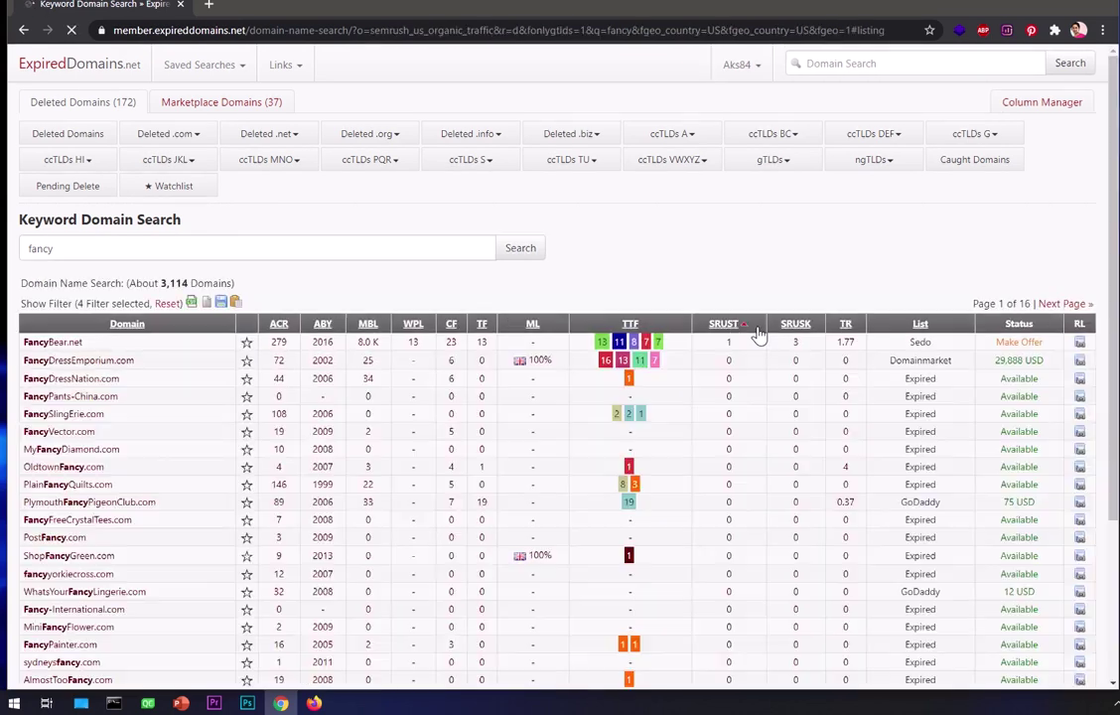
pyautogui.scroll(-4, 757, 342)
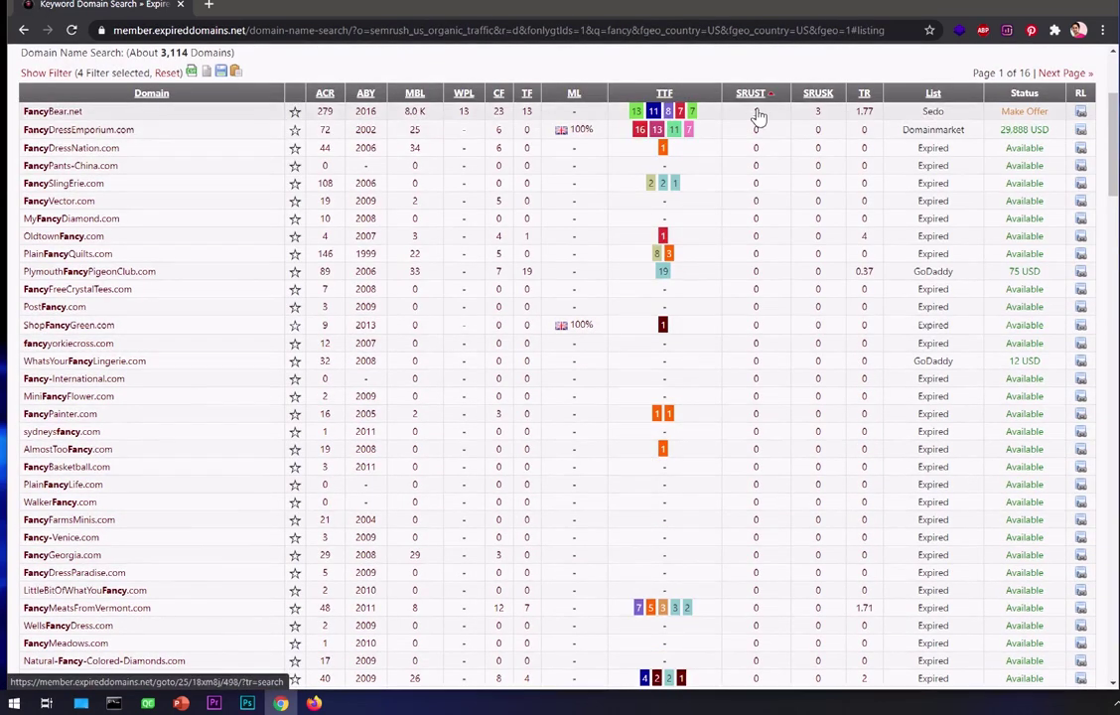
pyautogui.moveTo(759, 115)
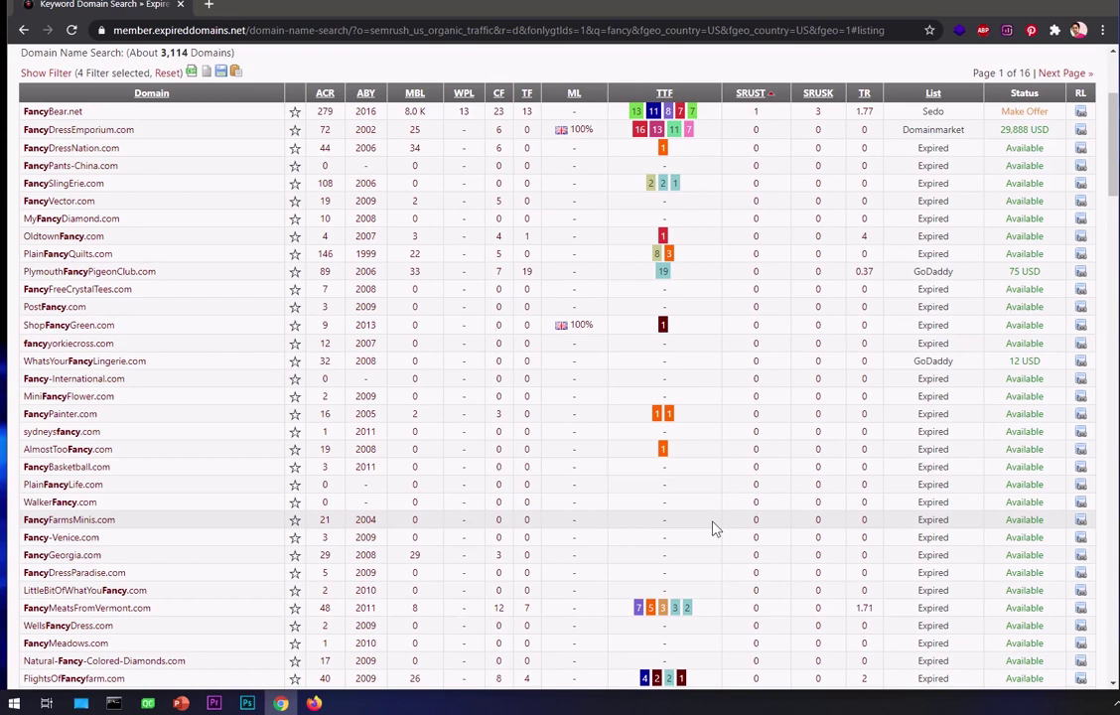
pyautogui.scroll(2, 711, 528)
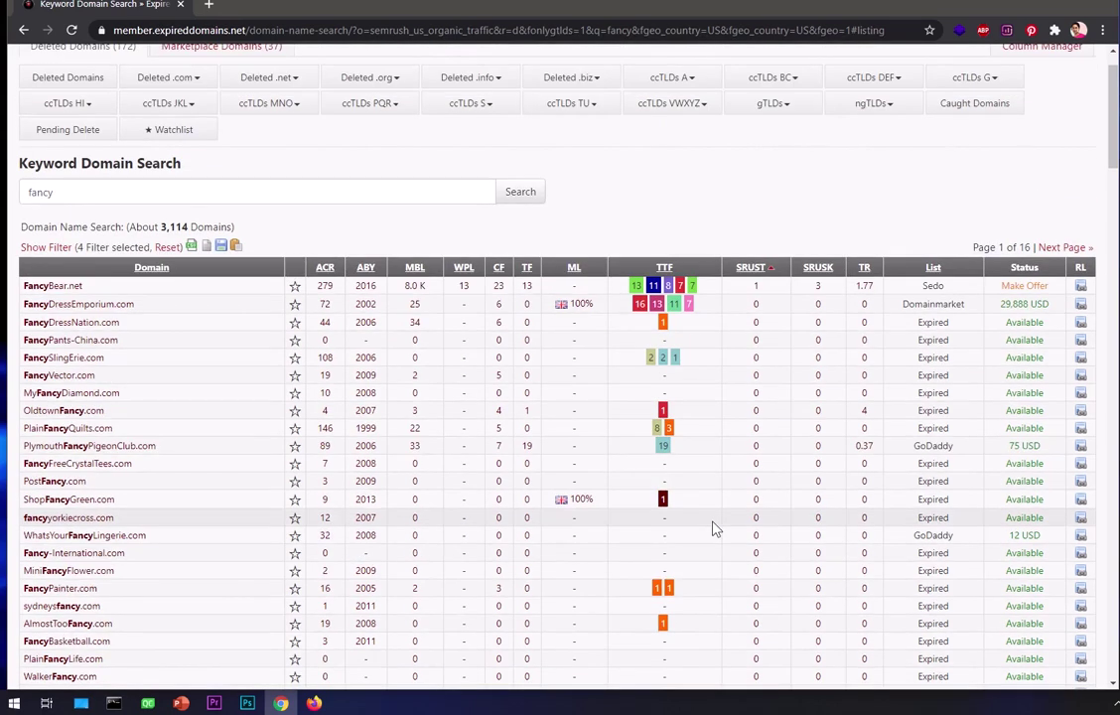
pyautogui.scroll(1, 712, 528)
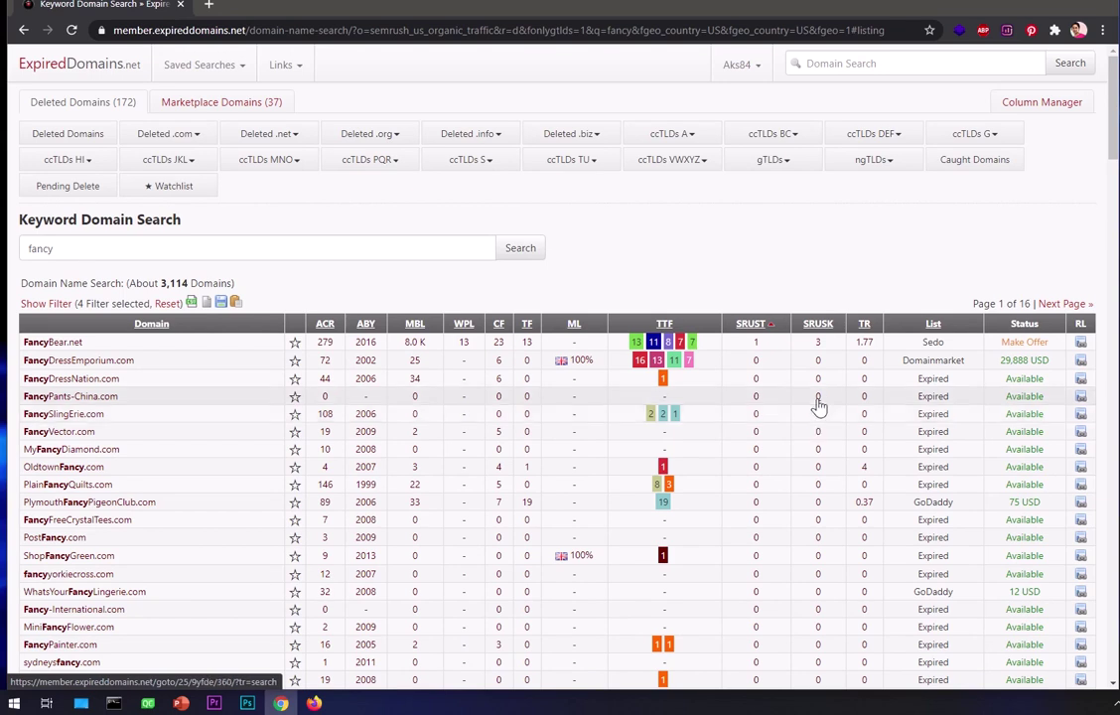
# Step: Open the Column Manager, showing eleven active columns from ACR to TR
pyautogui.click(1043, 103)
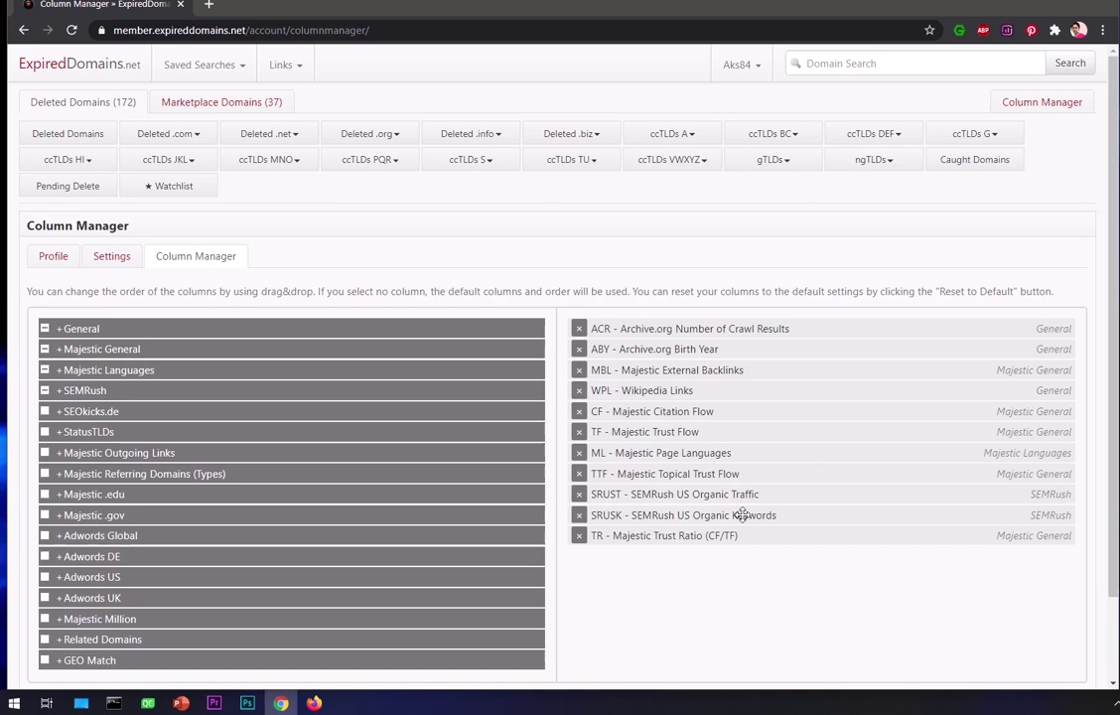
# Step: Remove the TR column and add MIU and MCU from the Majestic General group
pyautogui.click(581, 537)
pyautogui.scroll(-1, 663, 581)
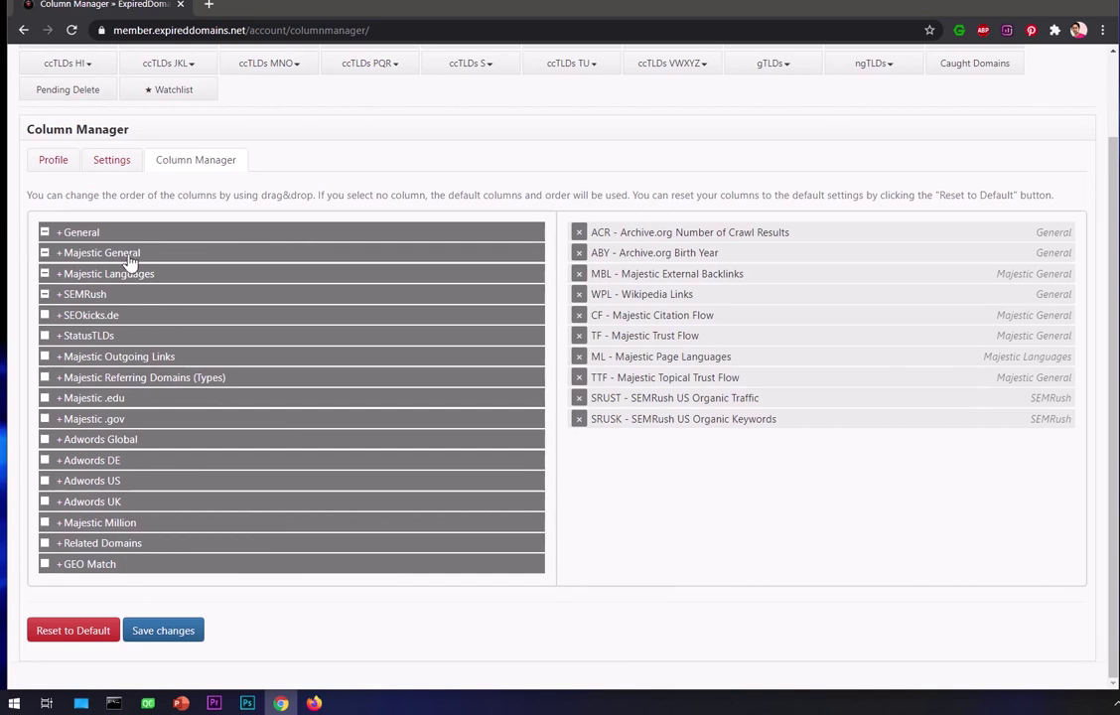
pyautogui.click(59, 255)
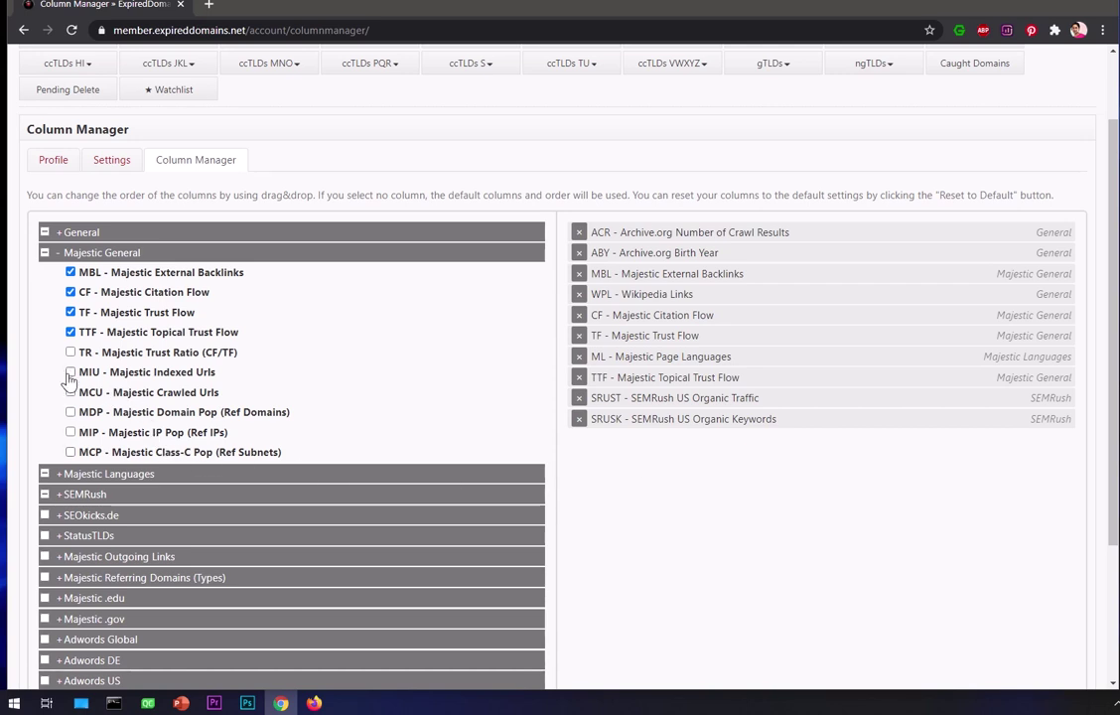
pyautogui.click(71, 373)
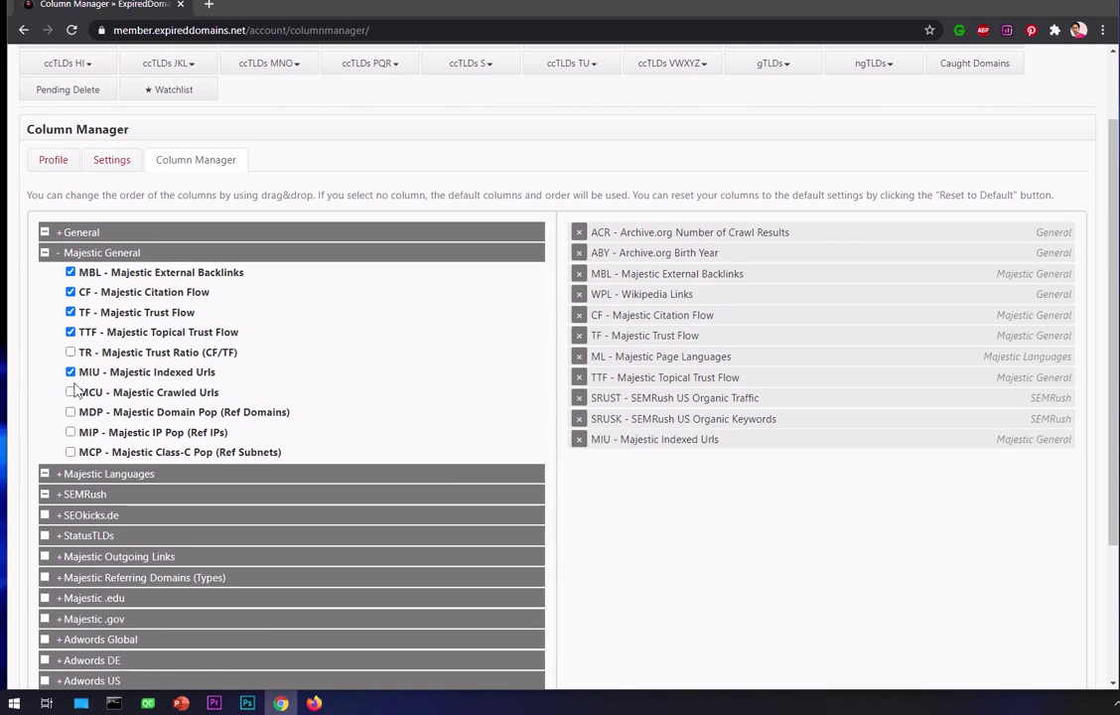
pyautogui.click(71, 392)
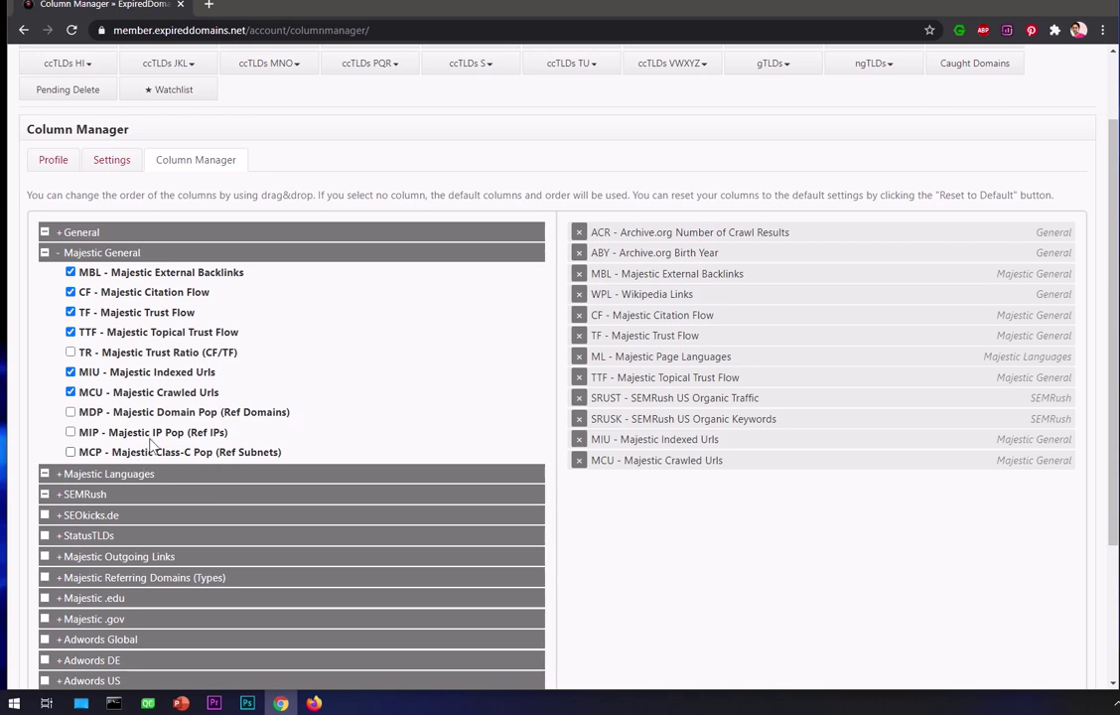
# Step: Reset Majestic General so only MBL, CF, TF, TTF, MIU and MCU are ticked
pyautogui.click(45, 254)
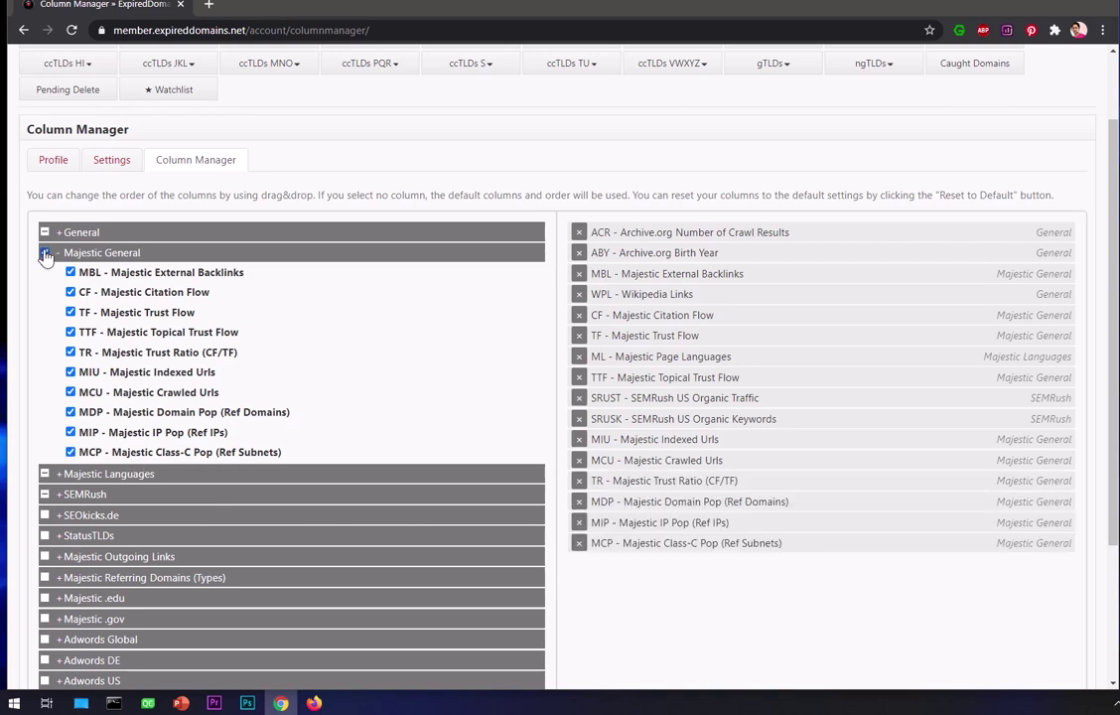
pyautogui.click(45, 254)
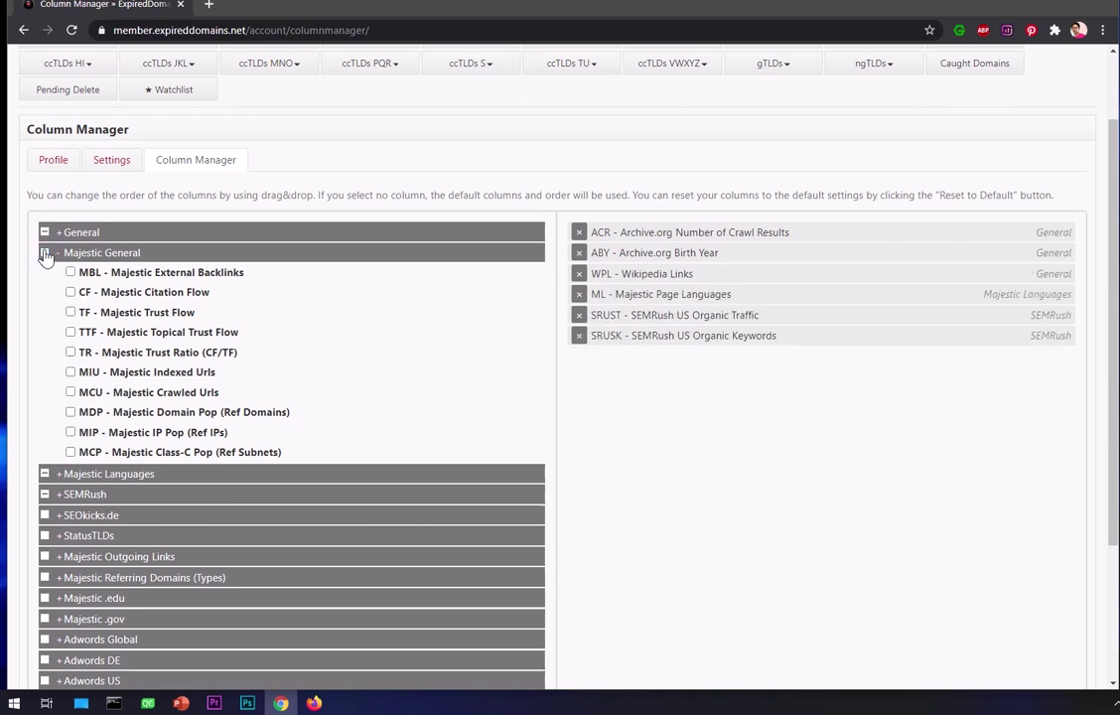
pyautogui.click(71, 272)
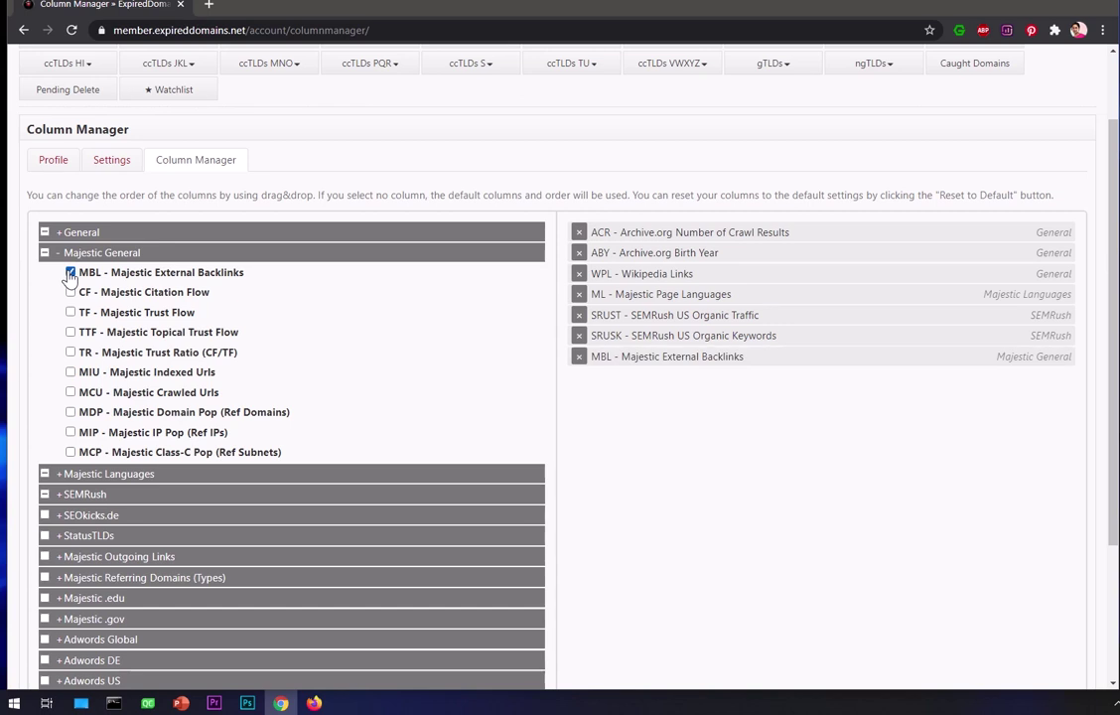
pyautogui.click(70, 292)
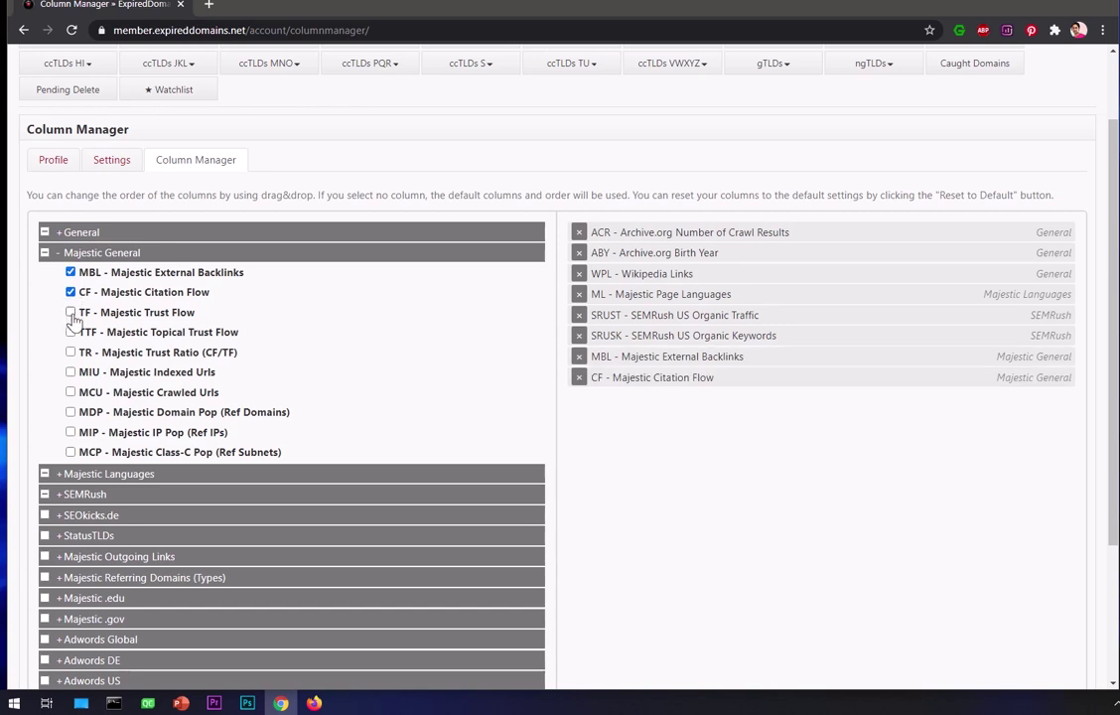
pyautogui.click(71, 312)
pyautogui.click(70, 332)
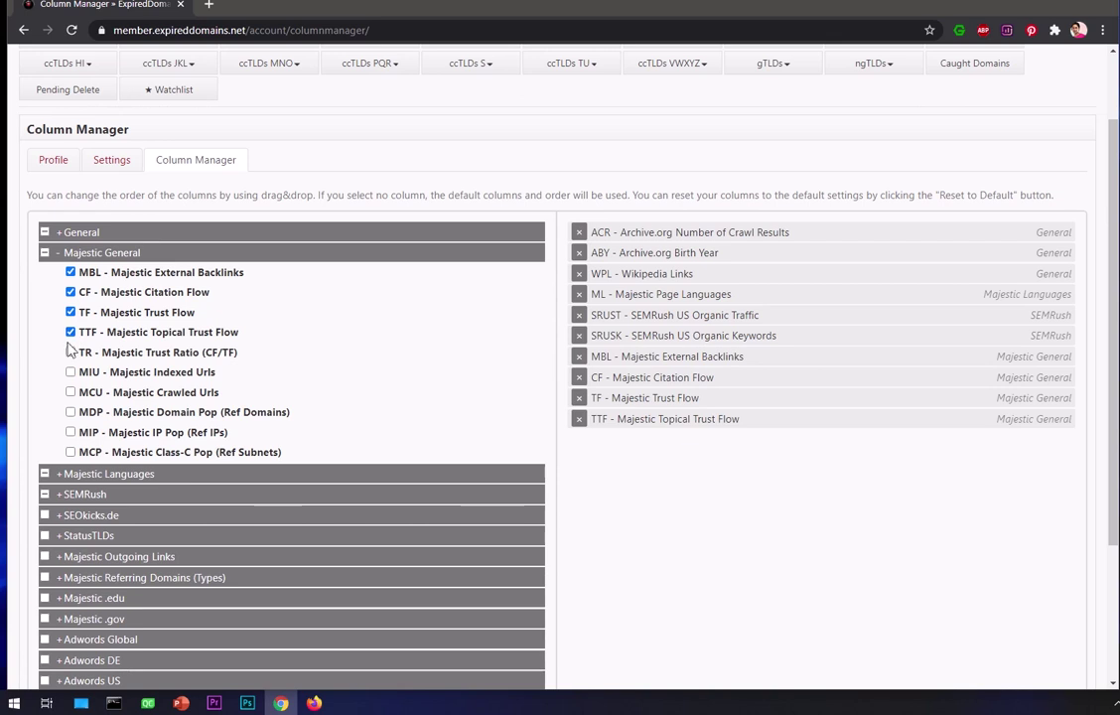
pyautogui.click(71, 372)
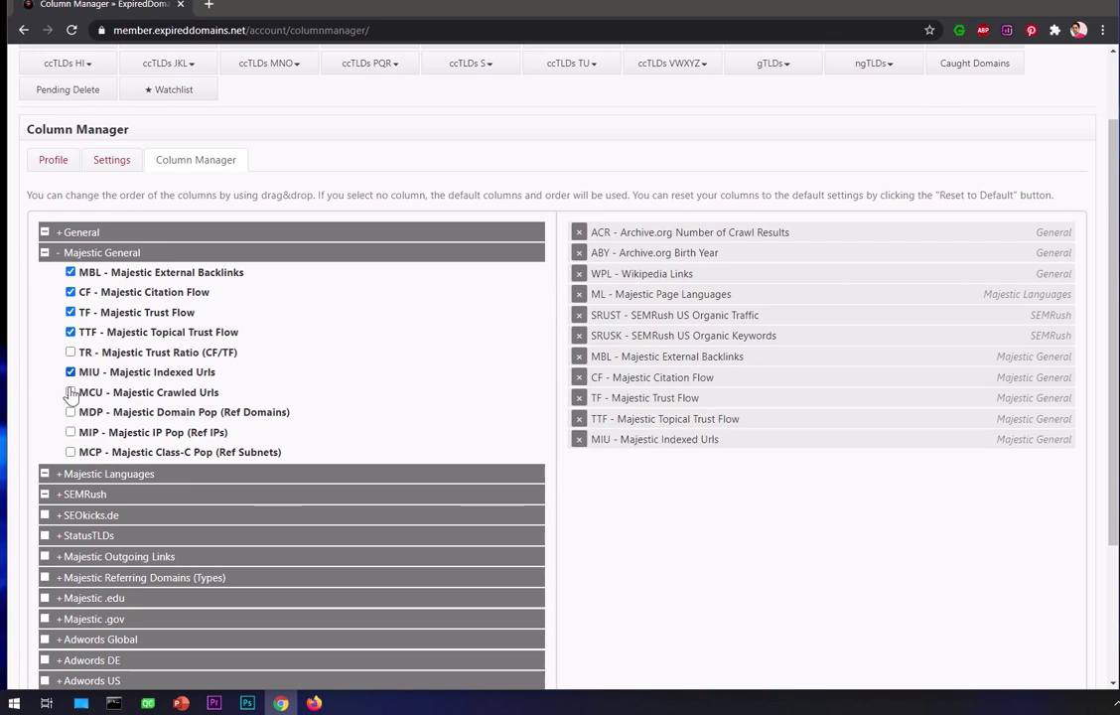
pyautogui.click(71, 393)
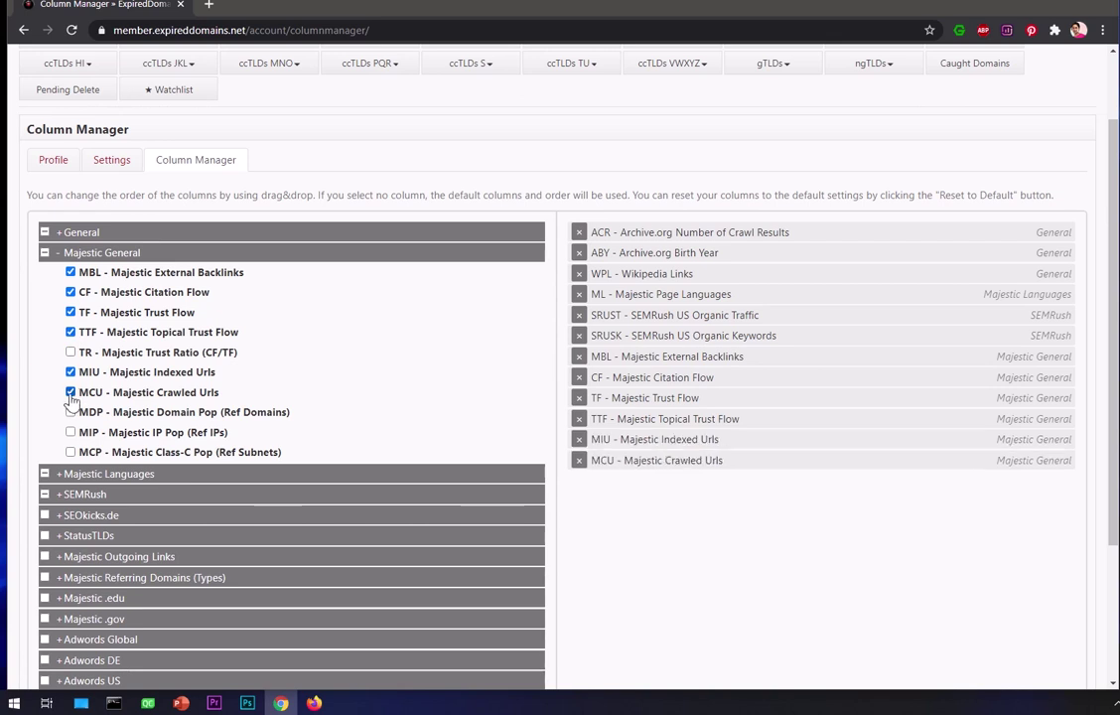
# Step: Add SUS - USA: Monthly Searches from Adwords US, also checking the SEMRush and GEO Match groups
pyautogui.click(57, 254)
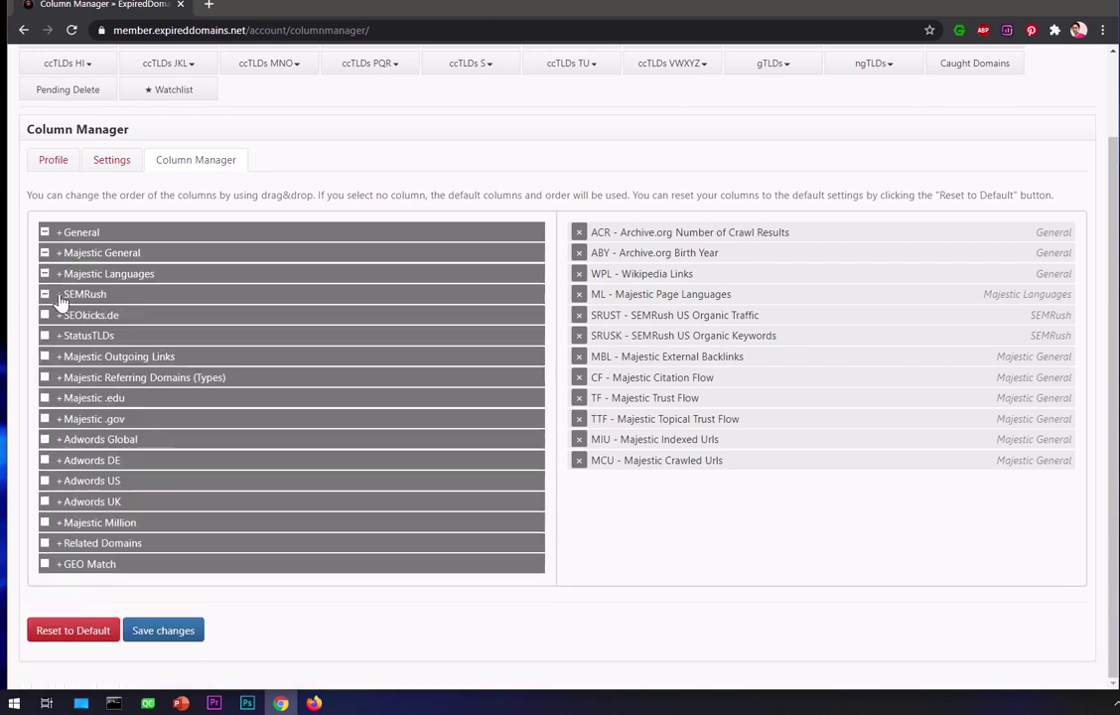
pyautogui.click(61, 297)
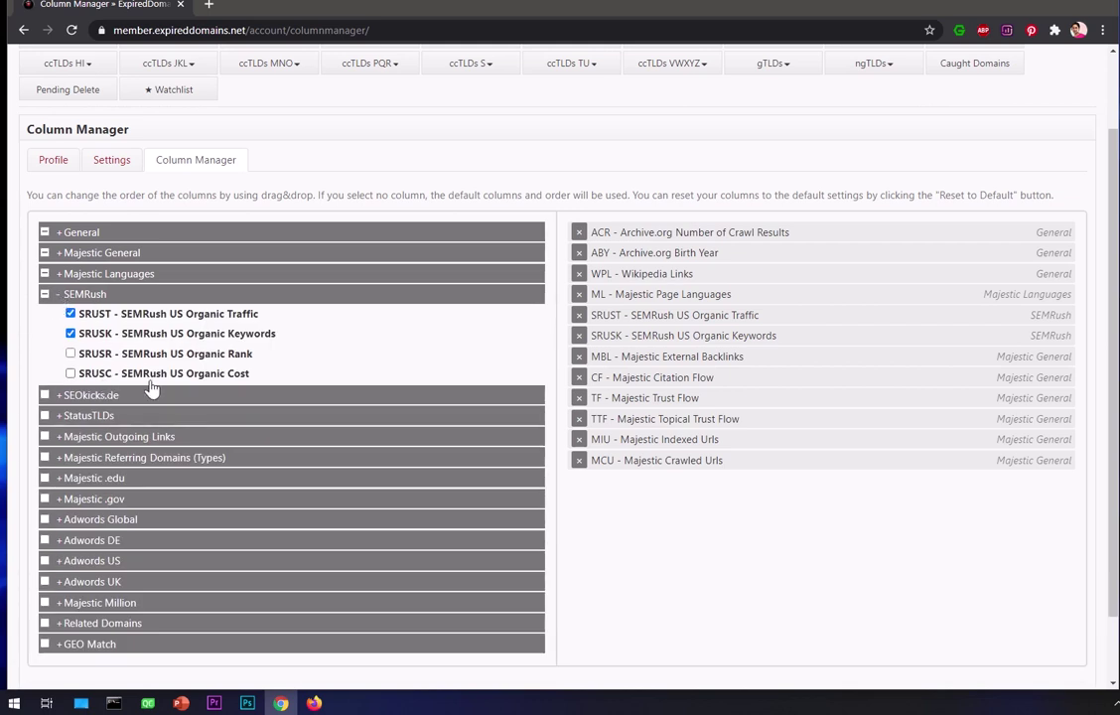
pyautogui.click(61, 297)
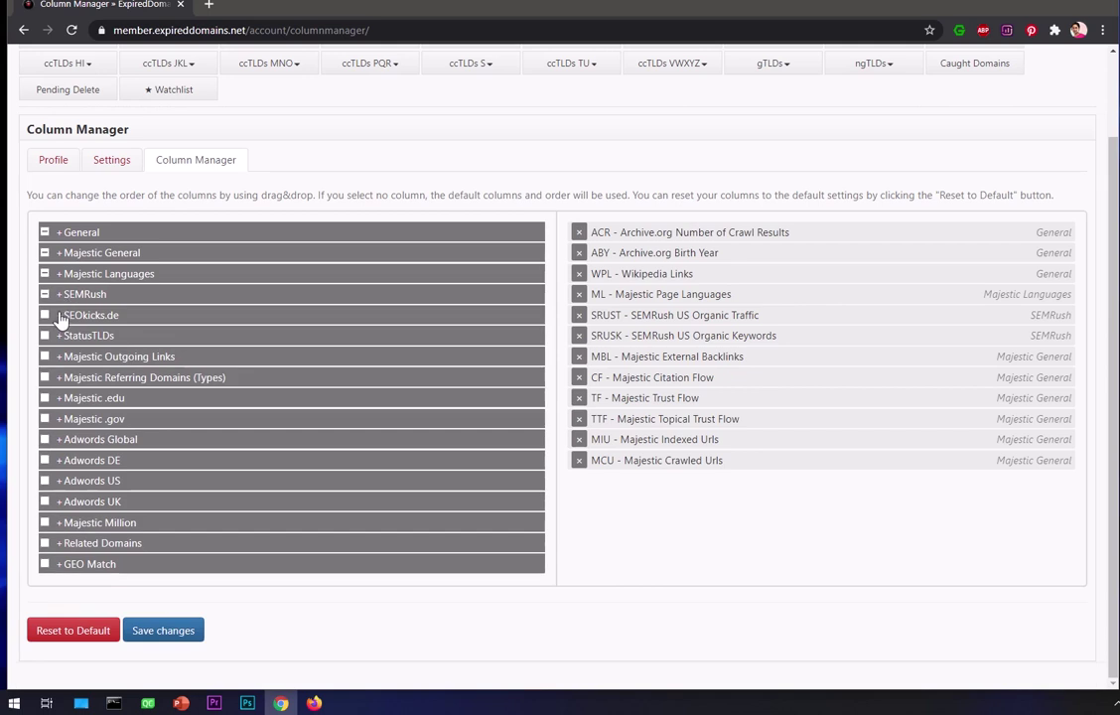
pyautogui.click(61, 482)
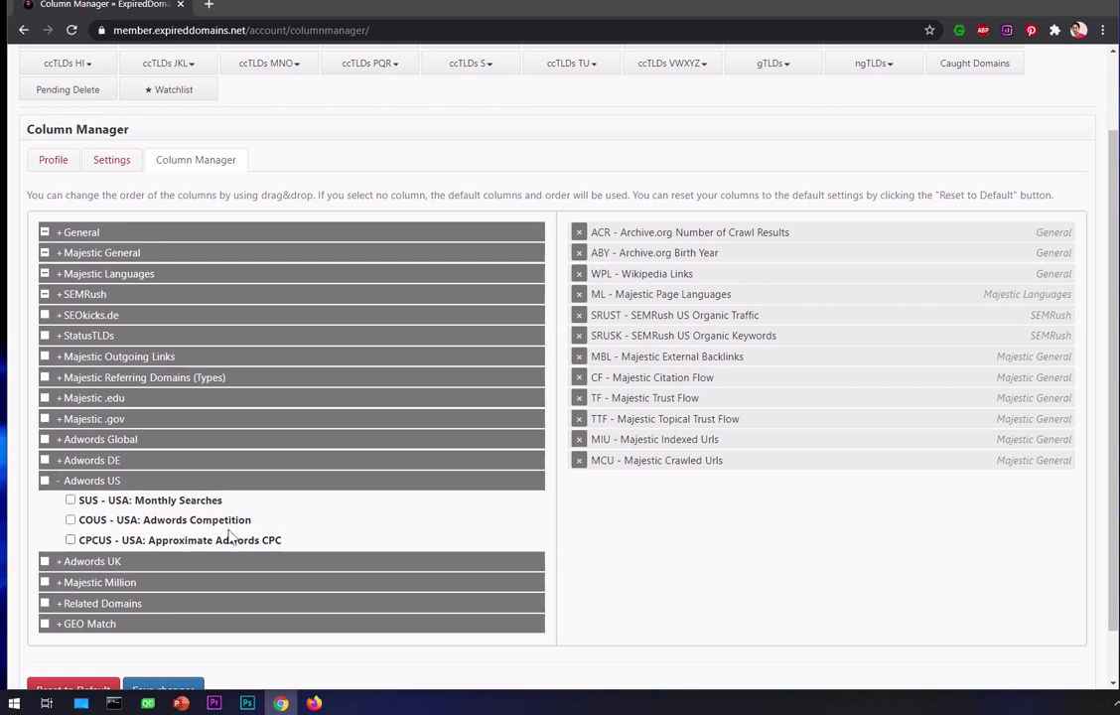
pyautogui.click(71, 502)
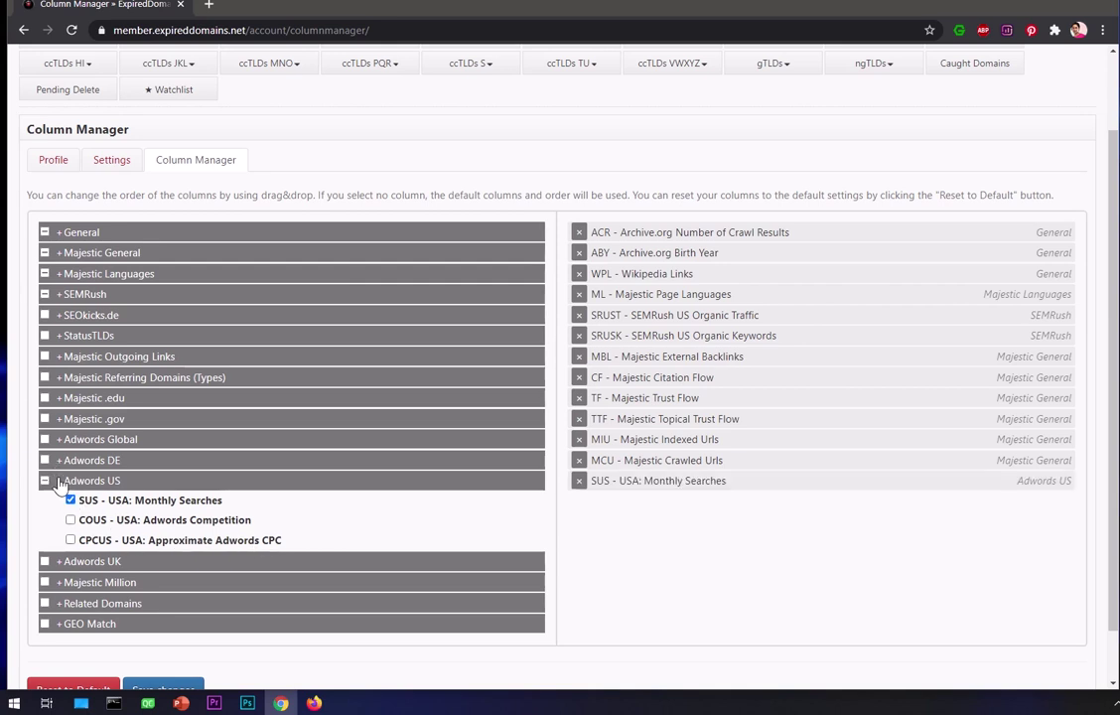
pyautogui.click(60, 481)
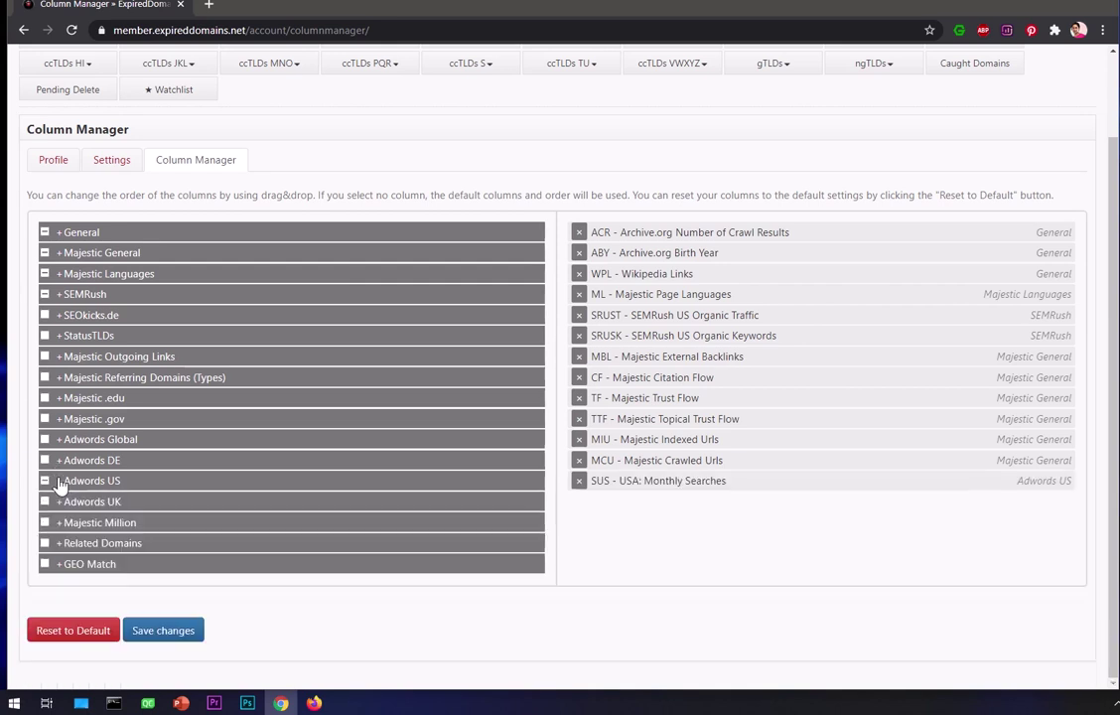
pyautogui.click(62, 571)
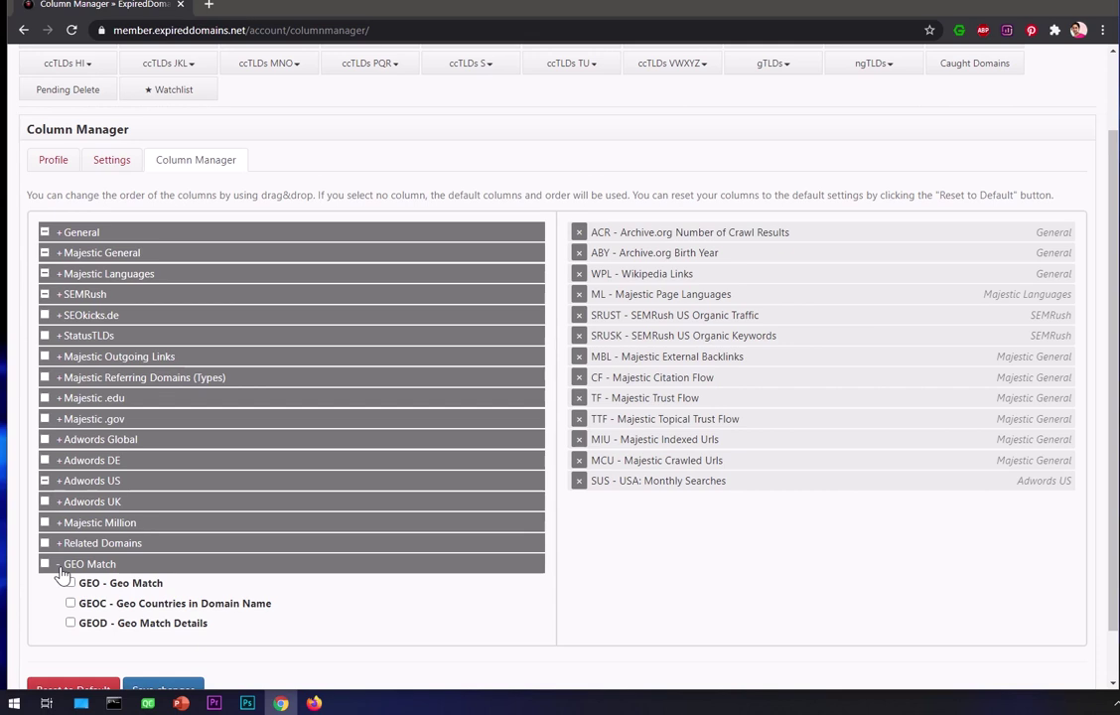
pyautogui.click(62, 572)
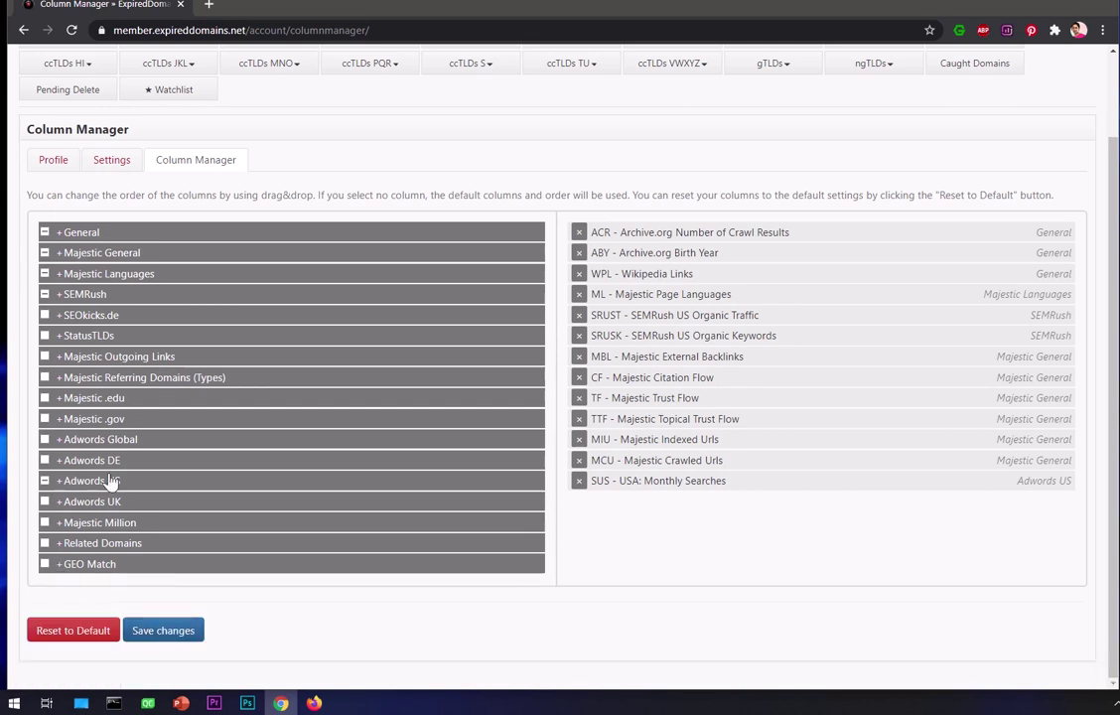
# Step: Save the column changes and open the full Deleted Domains list
pyautogui.click(173, 632)
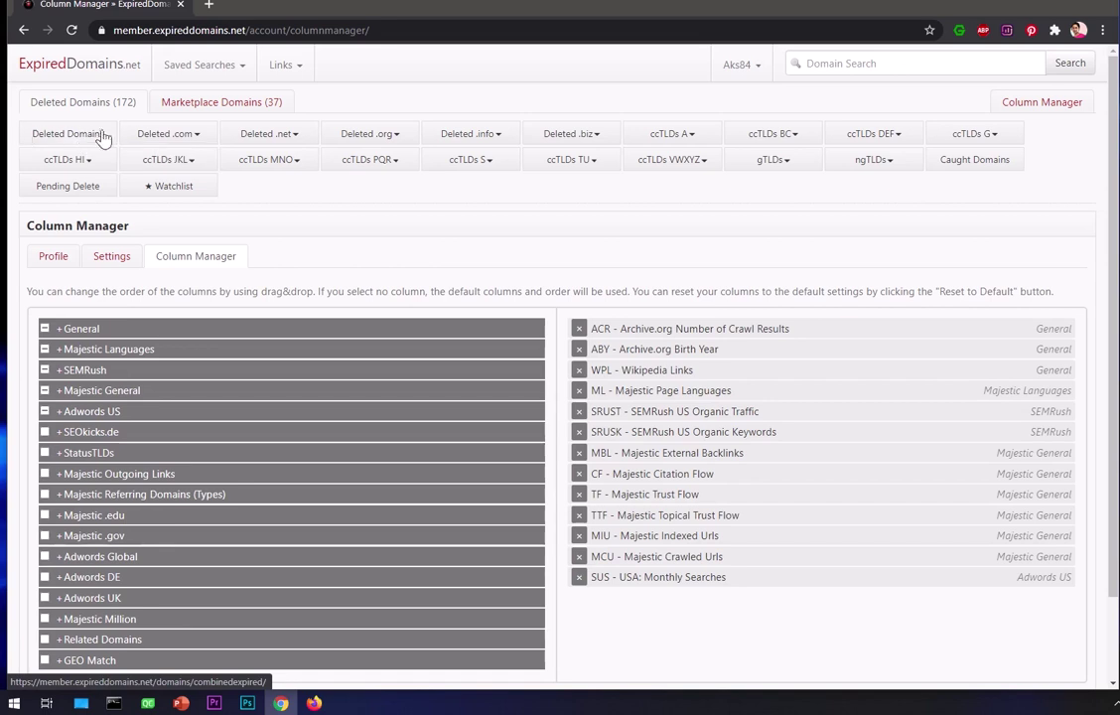
pyautogui.click(176, 139)
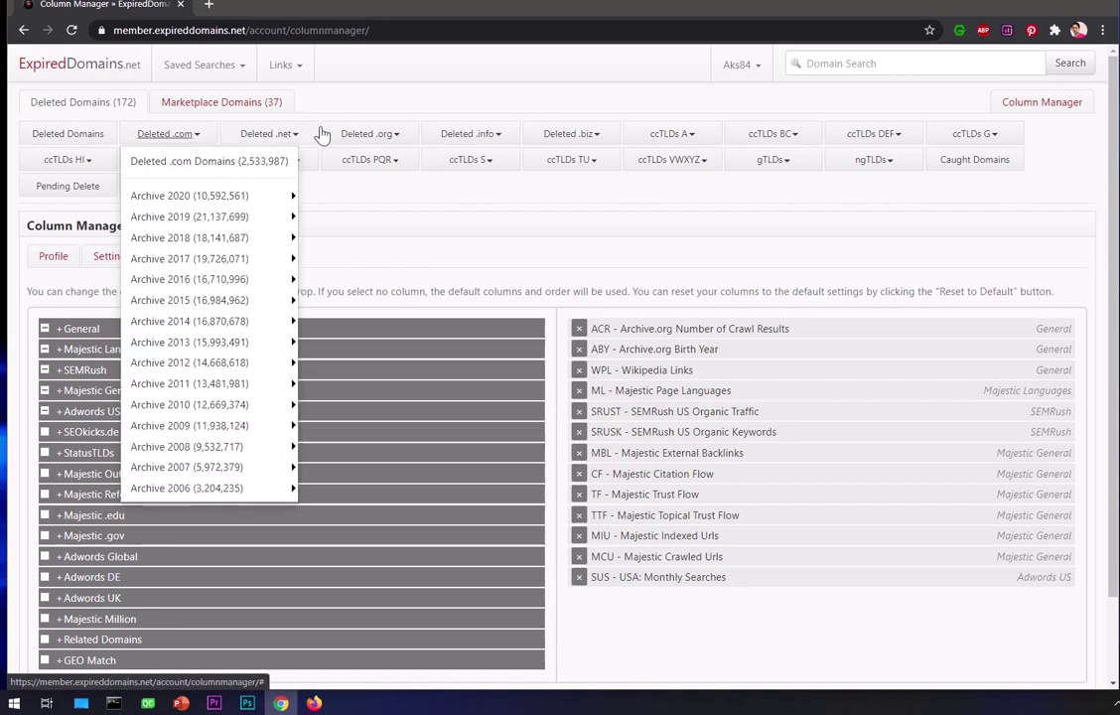
pyautogui.click(61, 134)
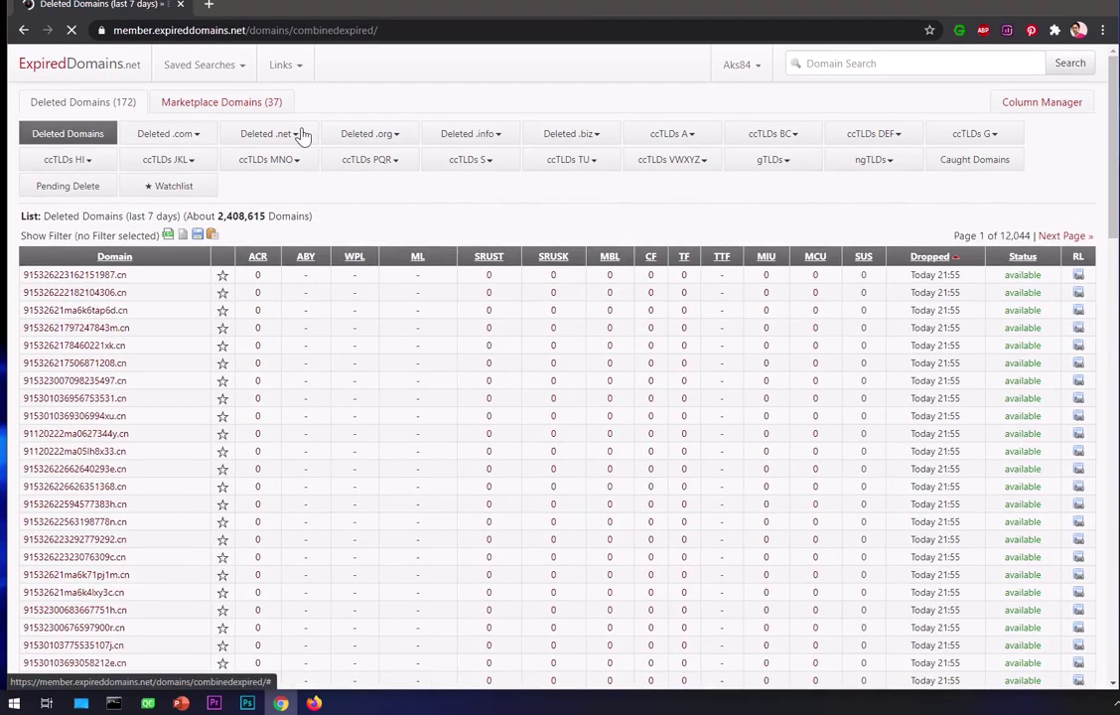
# Step: In the filter, keep 200 domains per page and tick 'only new last 12 hours'
pyautogui.click(37, 236)
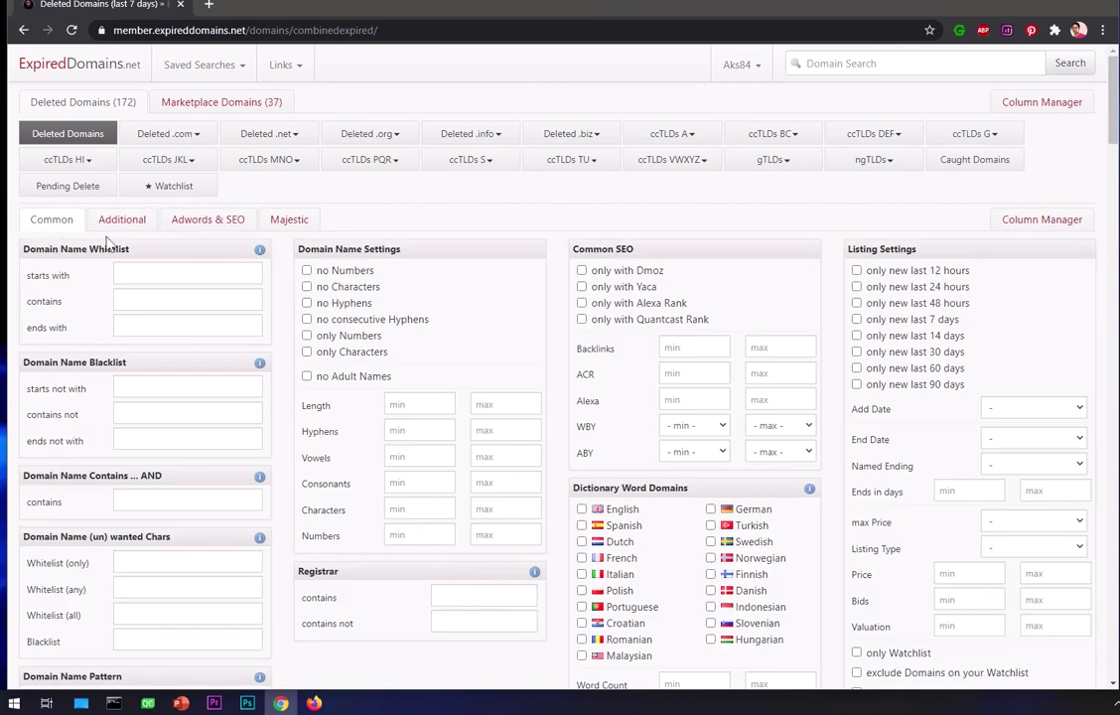
pyautogui.scroll(-3, 511, 483)
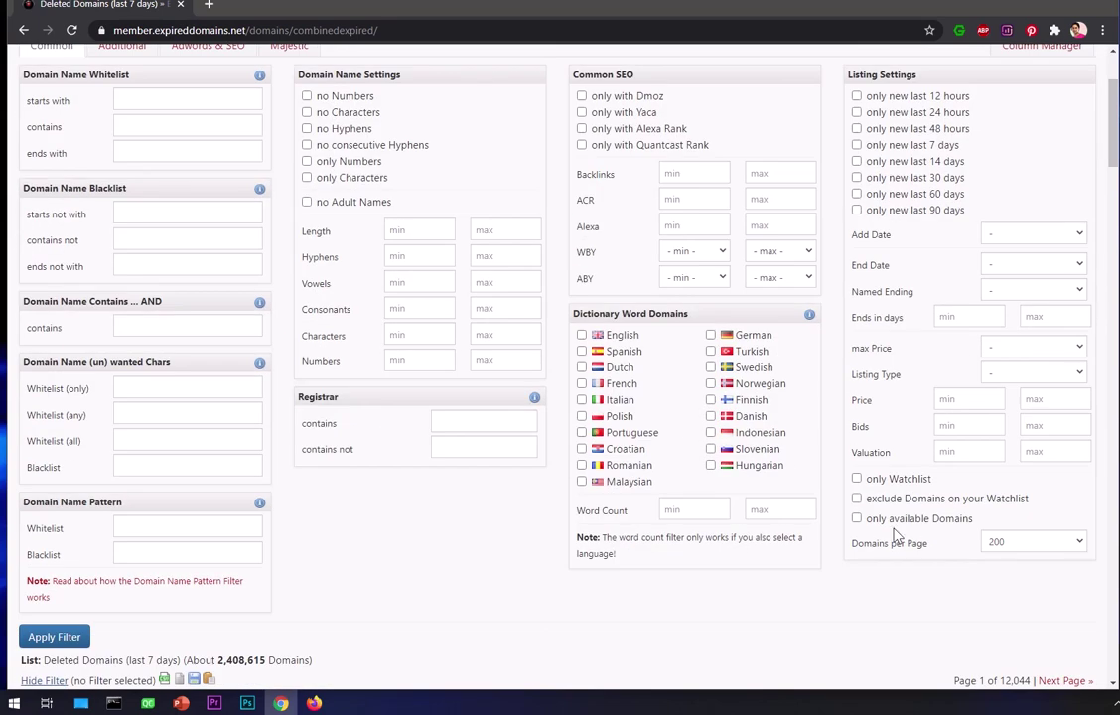
pyautogui.click(887, 529)
pyautogui.click(860, 521)
pyautogui.click(1032, 541)
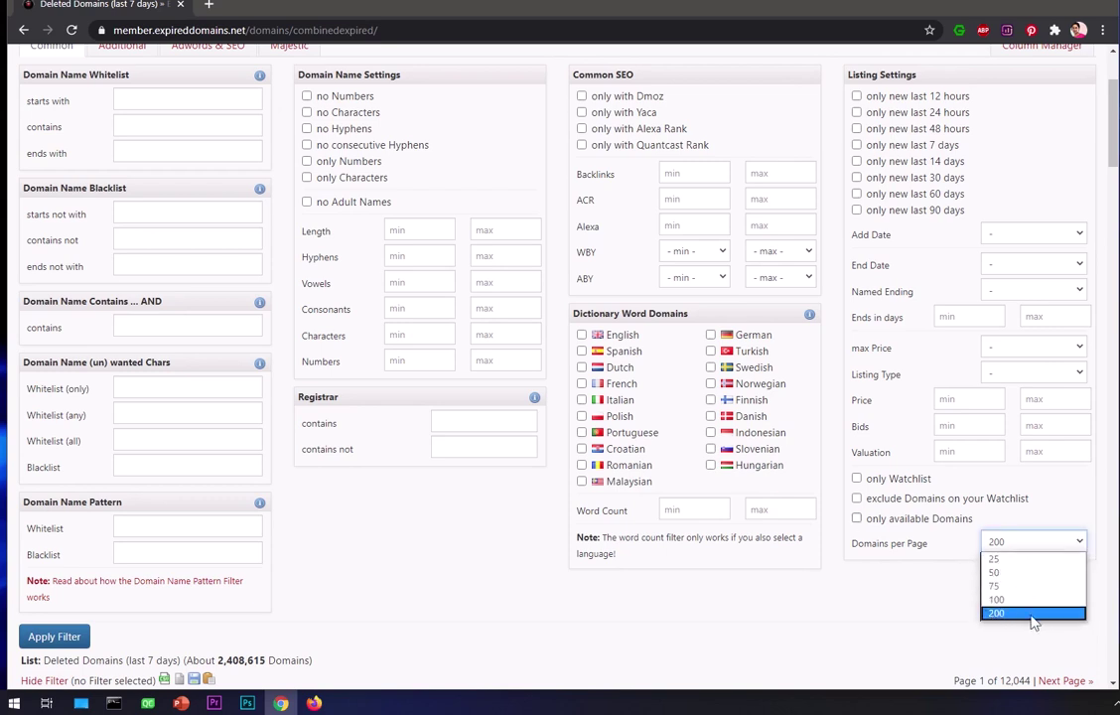
pyautogui.click(1013, 612)
pyautogui.scroll(3, 933, 531)
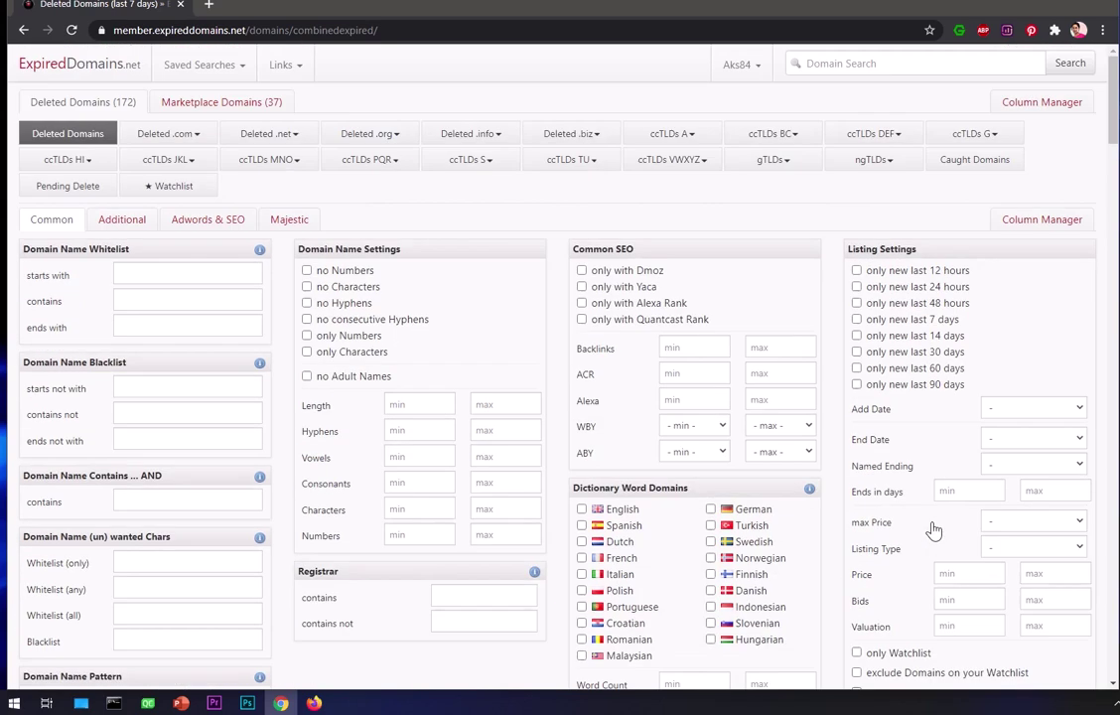
pyautogui.click(859, 272)
pyautogui.scroll(-2, 261, 486)
pyautogui.scroll(-2, 262, 486)
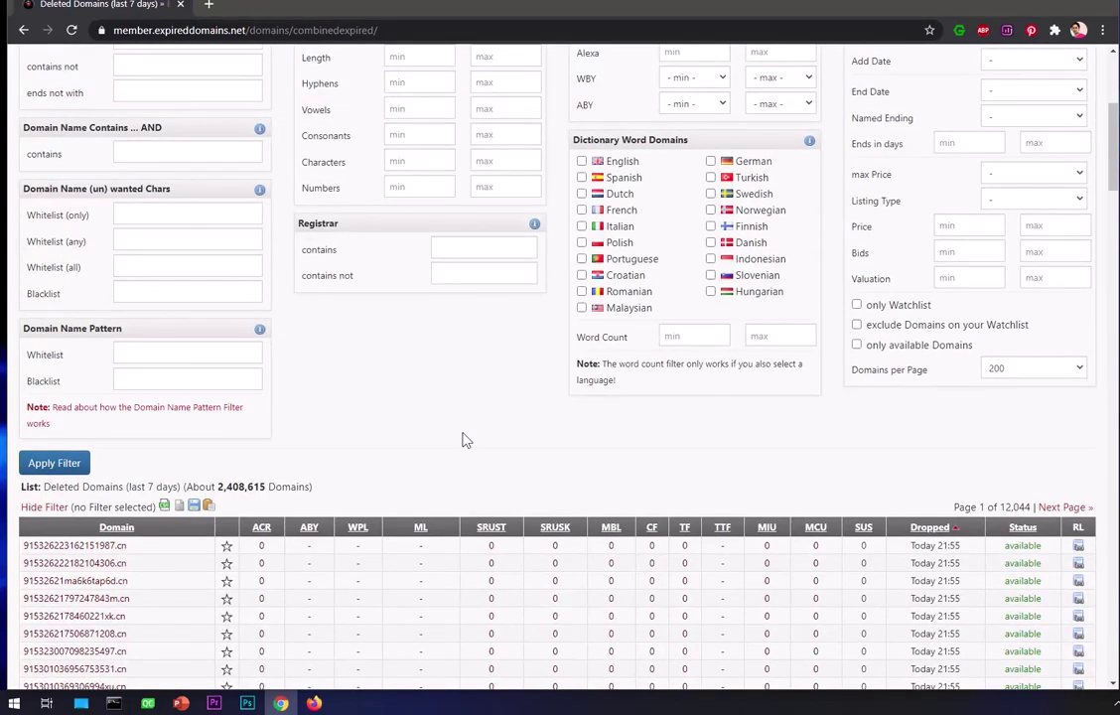
pyautogui.scroll(4, 465, 440)
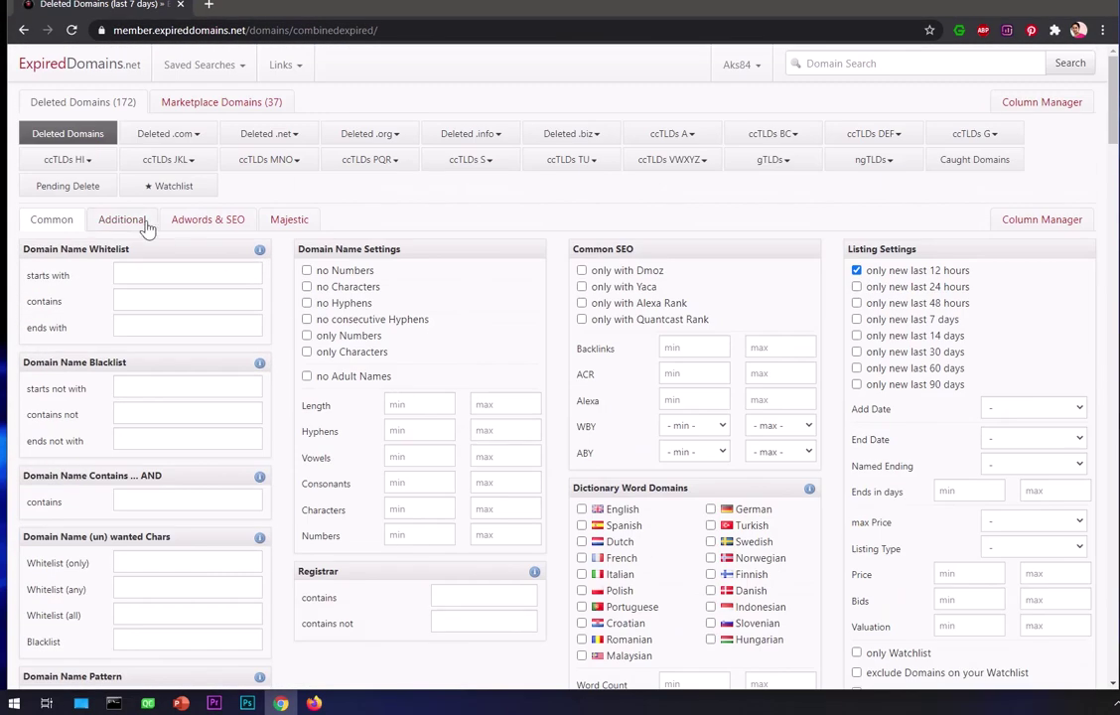
# Step: Confirm only gTLDs under Additional, then inspect the Majestic Citation Flow and Trust Flow fields
pyautogui.click(123, 218)
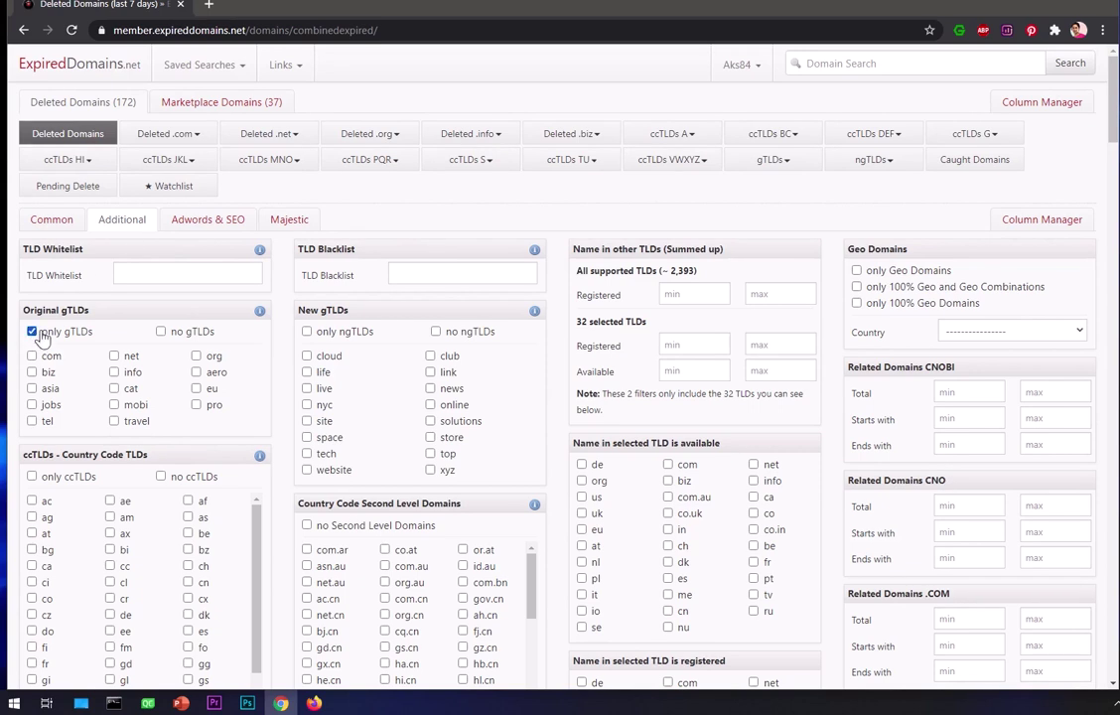
pyautogui.click(224, 222)
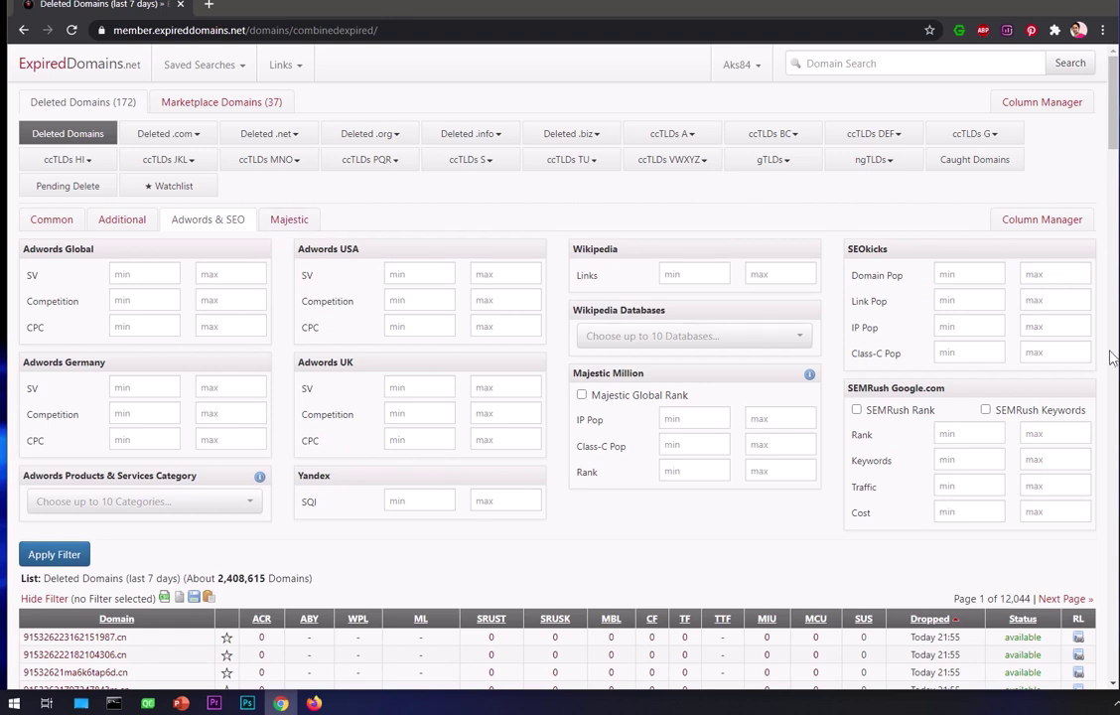
pyautogui.click(286, 220)
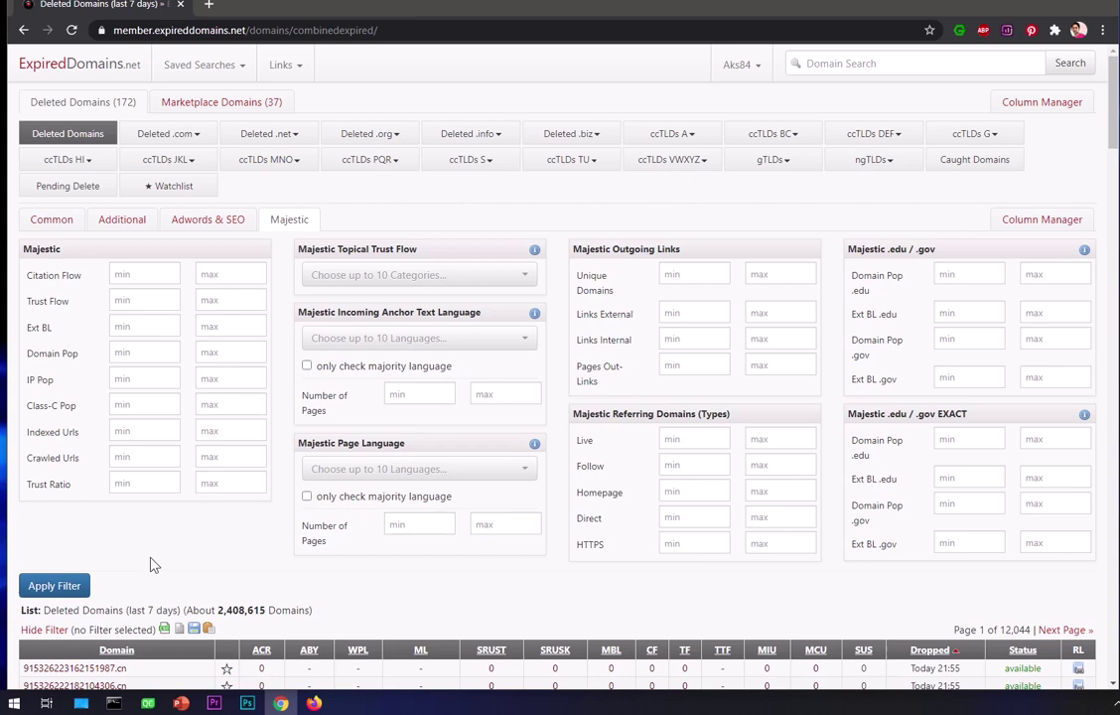
pyautogui.click(124, 276)
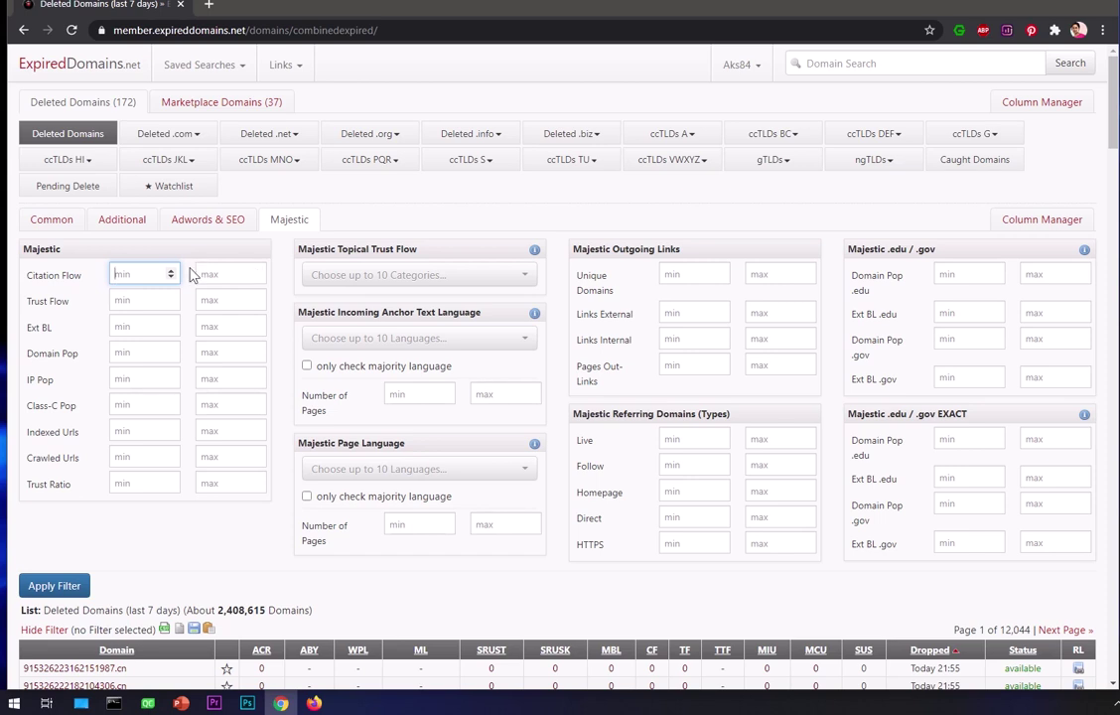
pyautogui.click(122, 301)
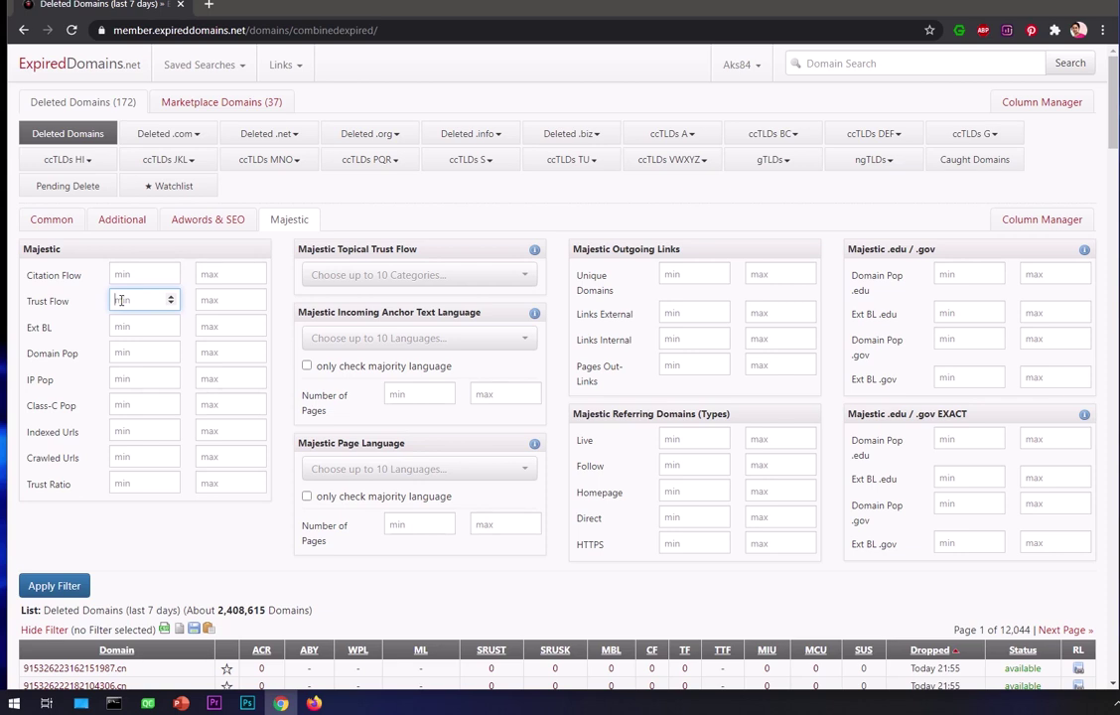
pyautogui.click(117, 274)
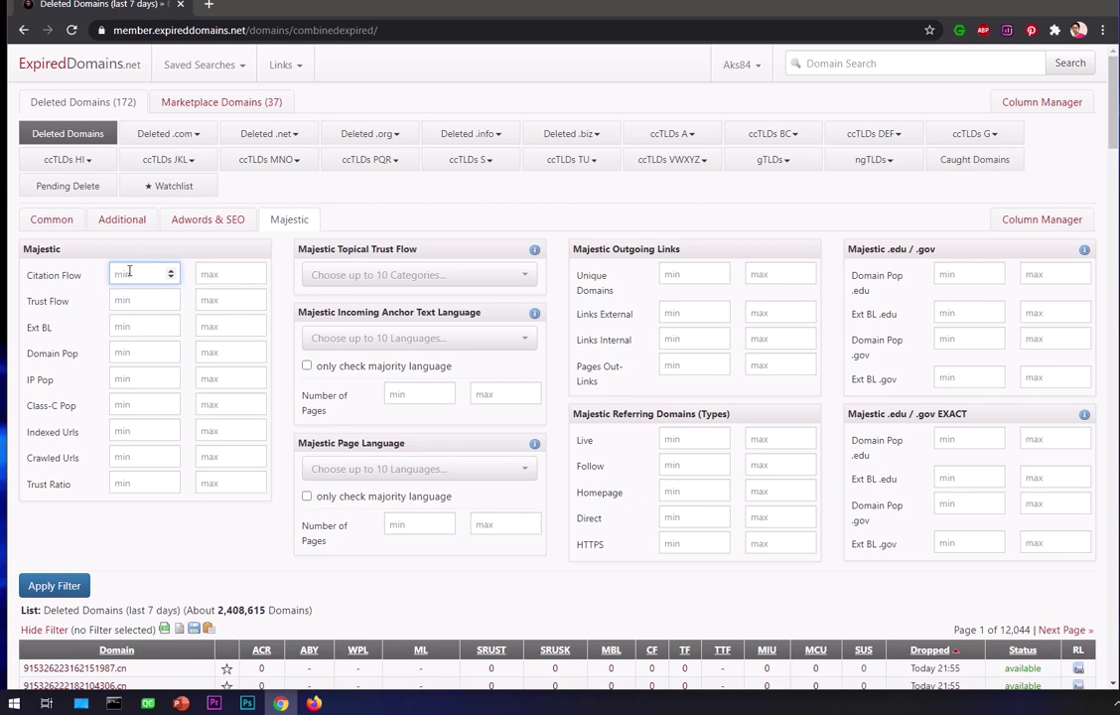
pyautogui.click(226, 272)
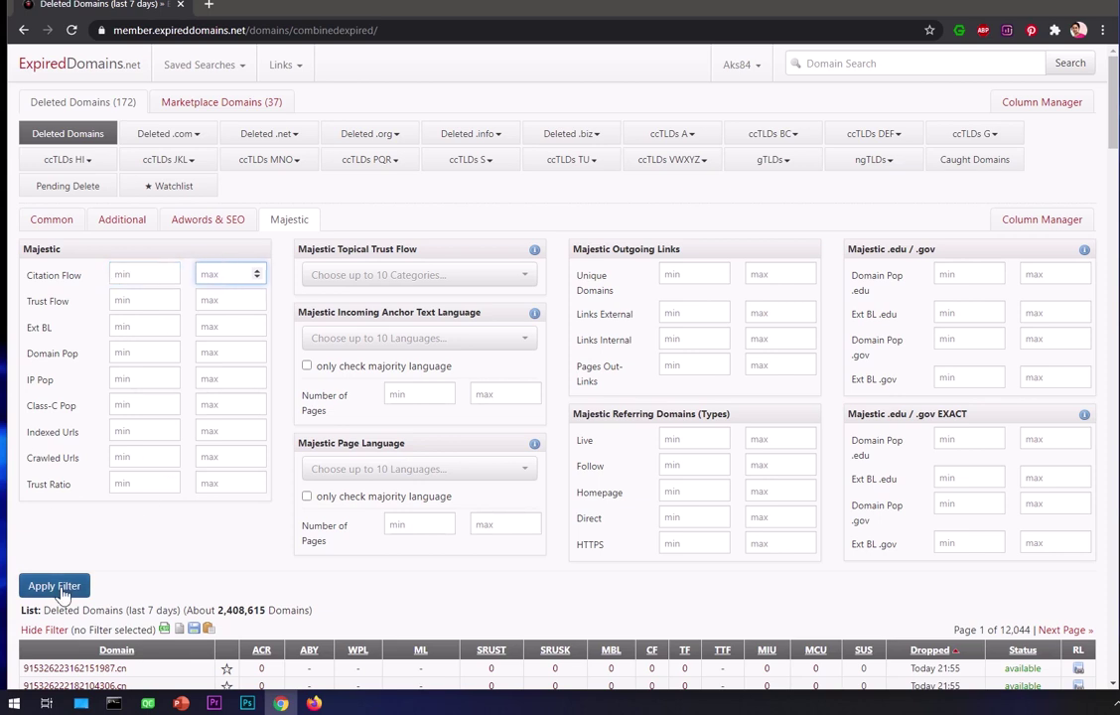
# Step: Apply the filters and sort by CF descending, putting TheWeddingStoryIndia.com (CF 45) first
pyautogui.click(54, 586)
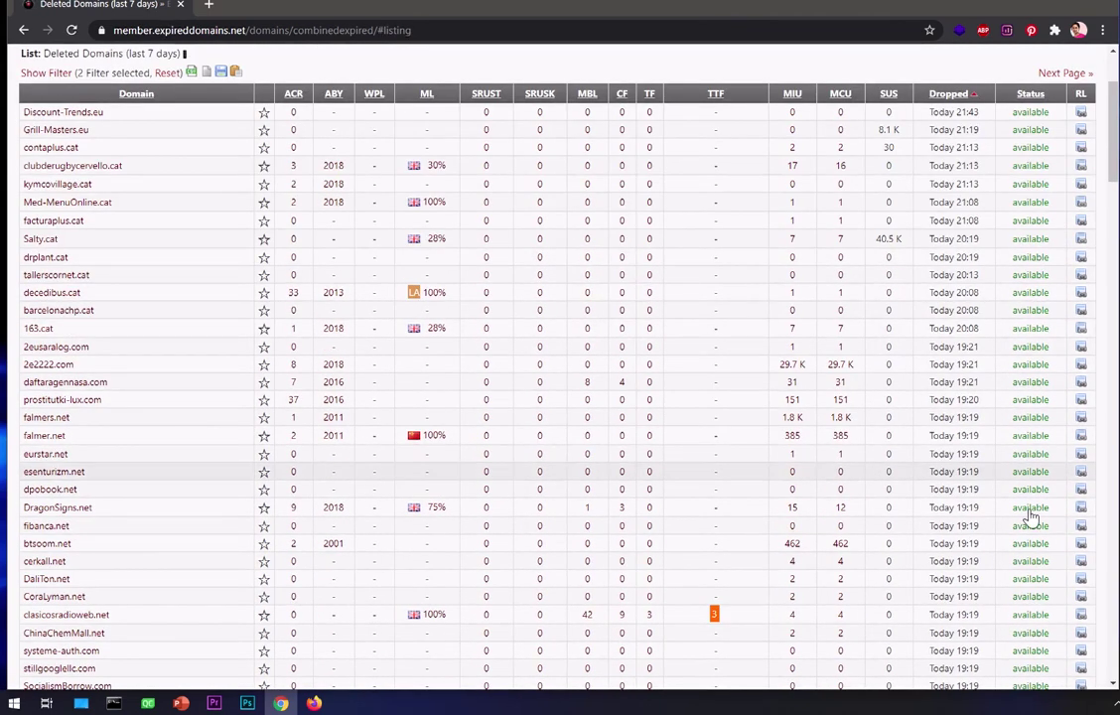
pyautogui.scroll(-5, 988, 553)
pyautogui.scroll(-5, 988, 553)
pyautogui.scroll(15, 988, 553)
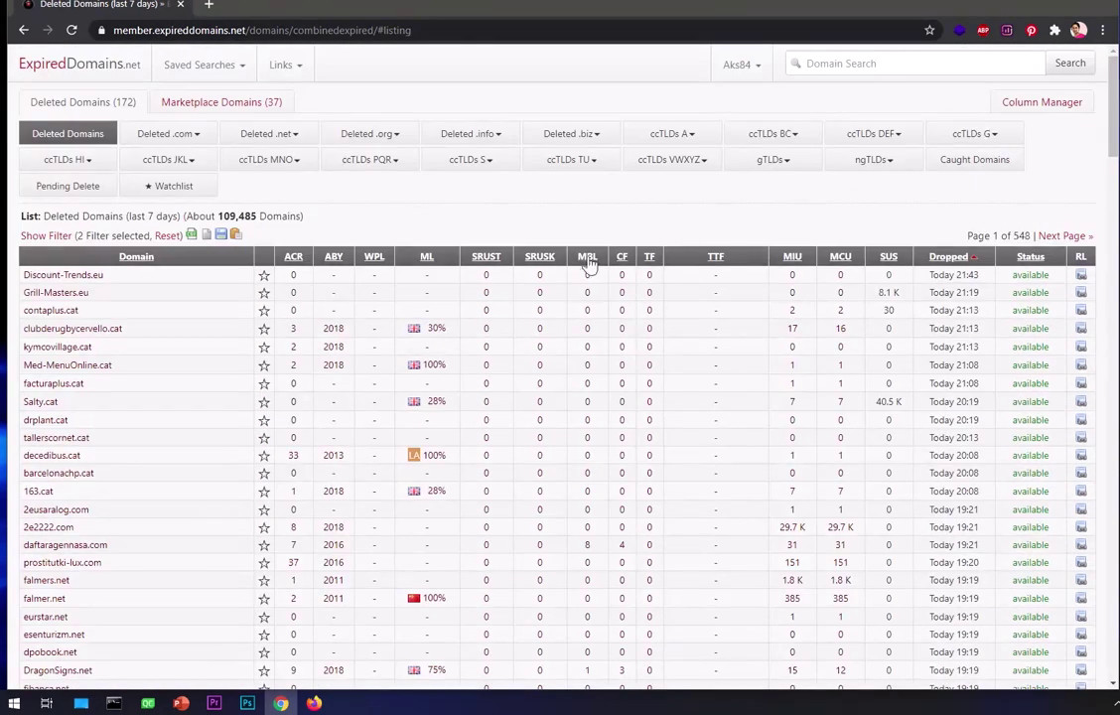
pyautogui.click(623, 258)
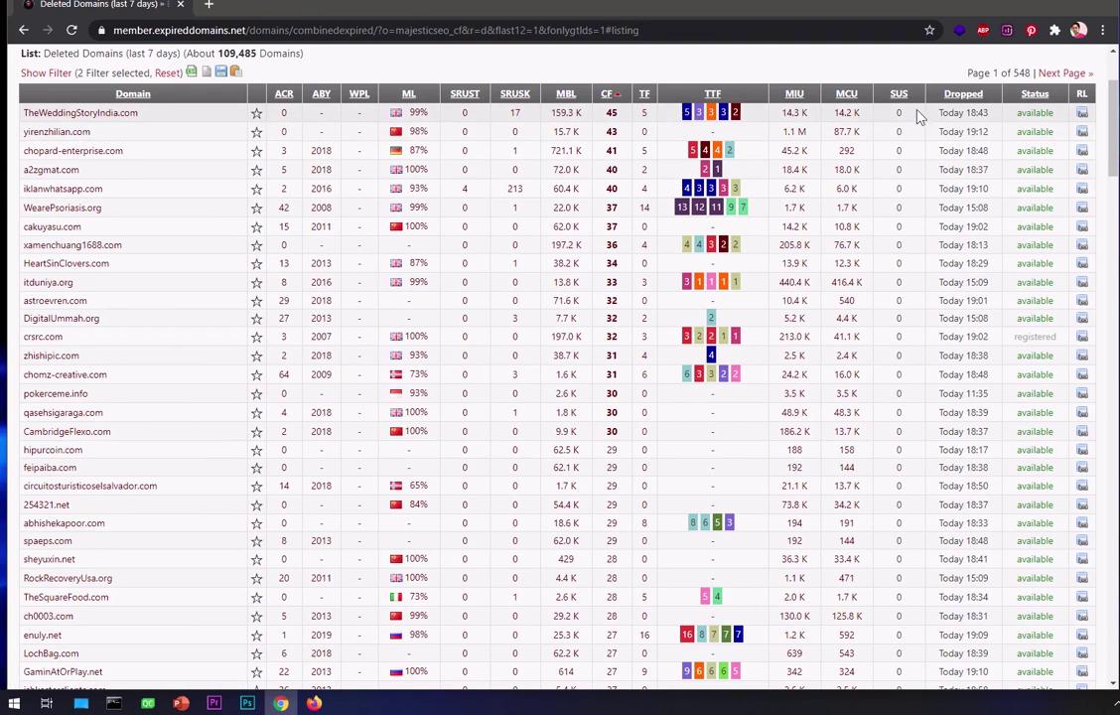
pyautogui.doubleClick(970, 112)
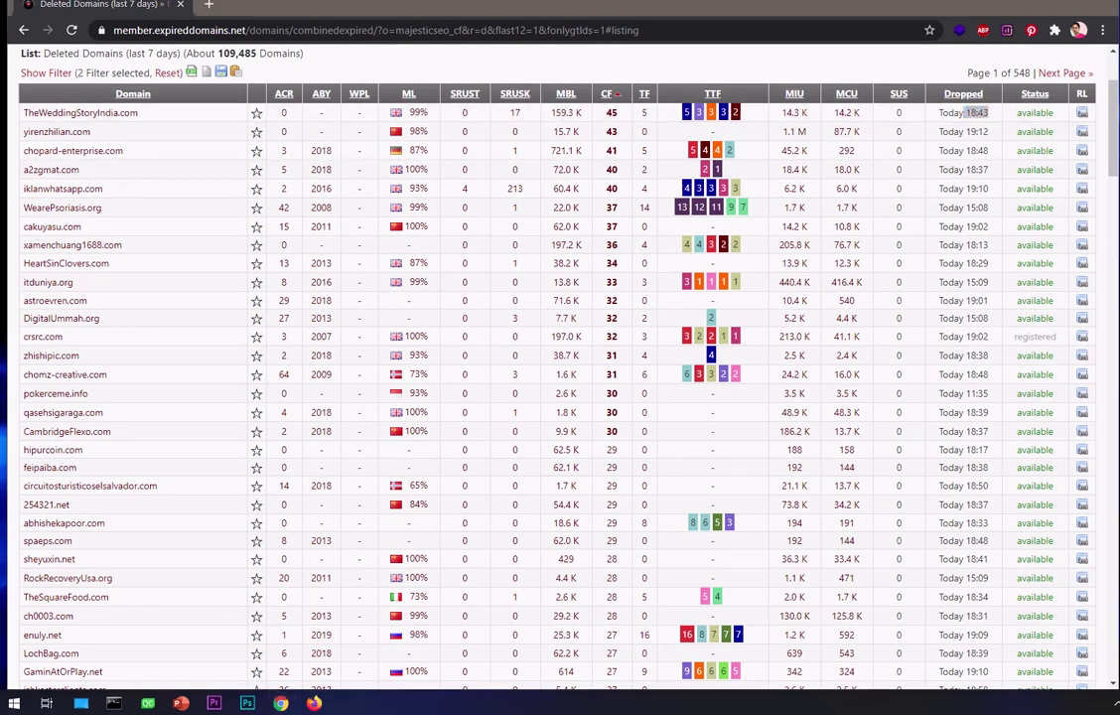
pyautogui.press('super+alt+d')
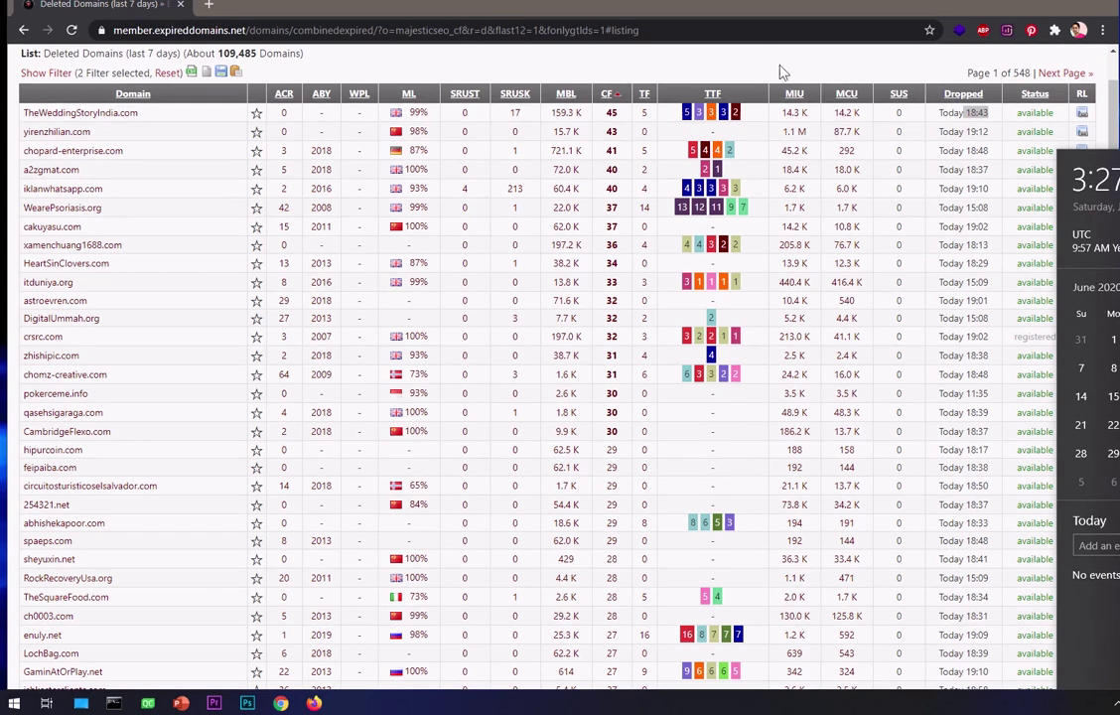
pyautogui.click(766, 68)
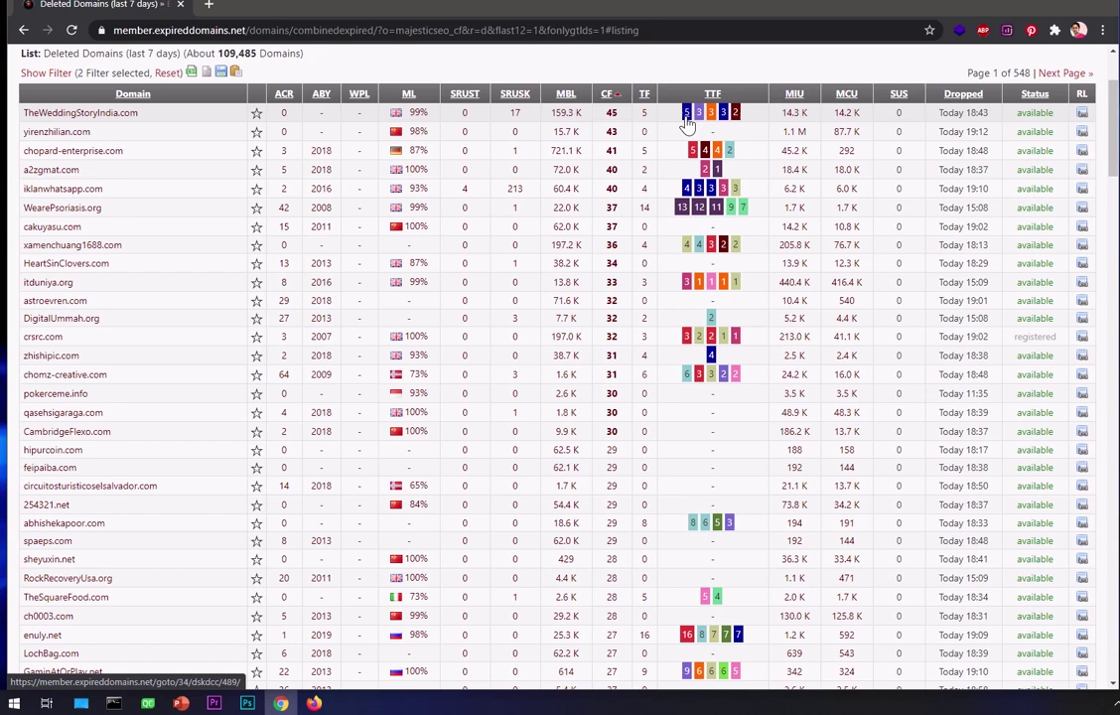
pyautogui.moveTo(685, 119)
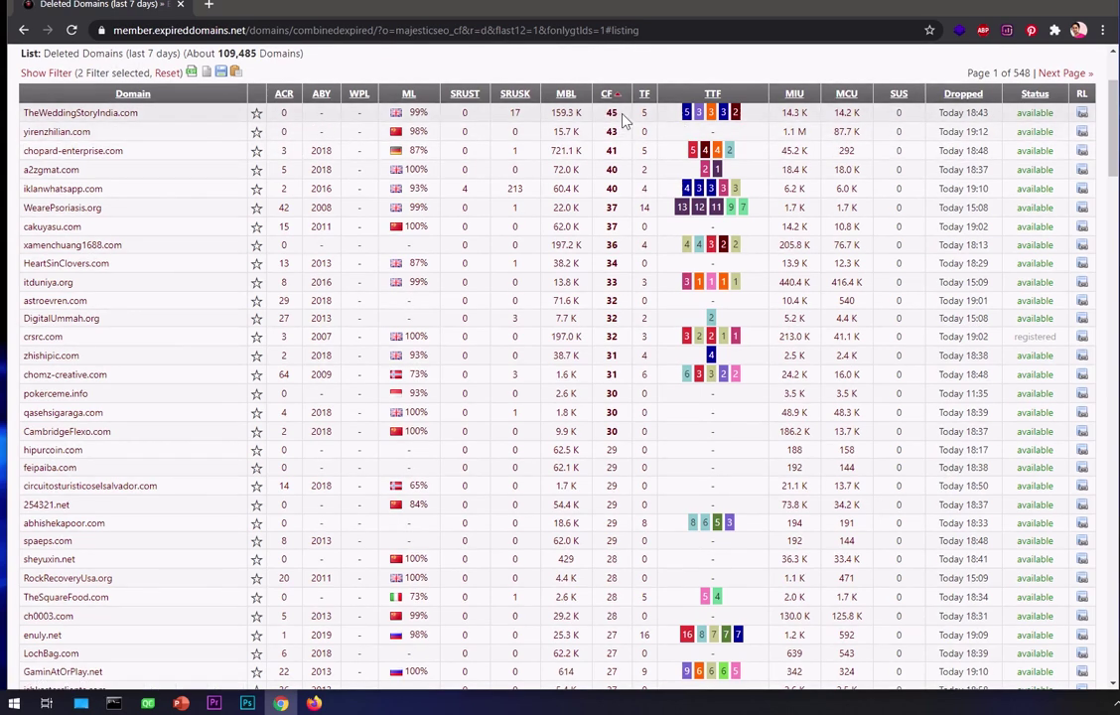
pyautogui.moveTo(417, 116)
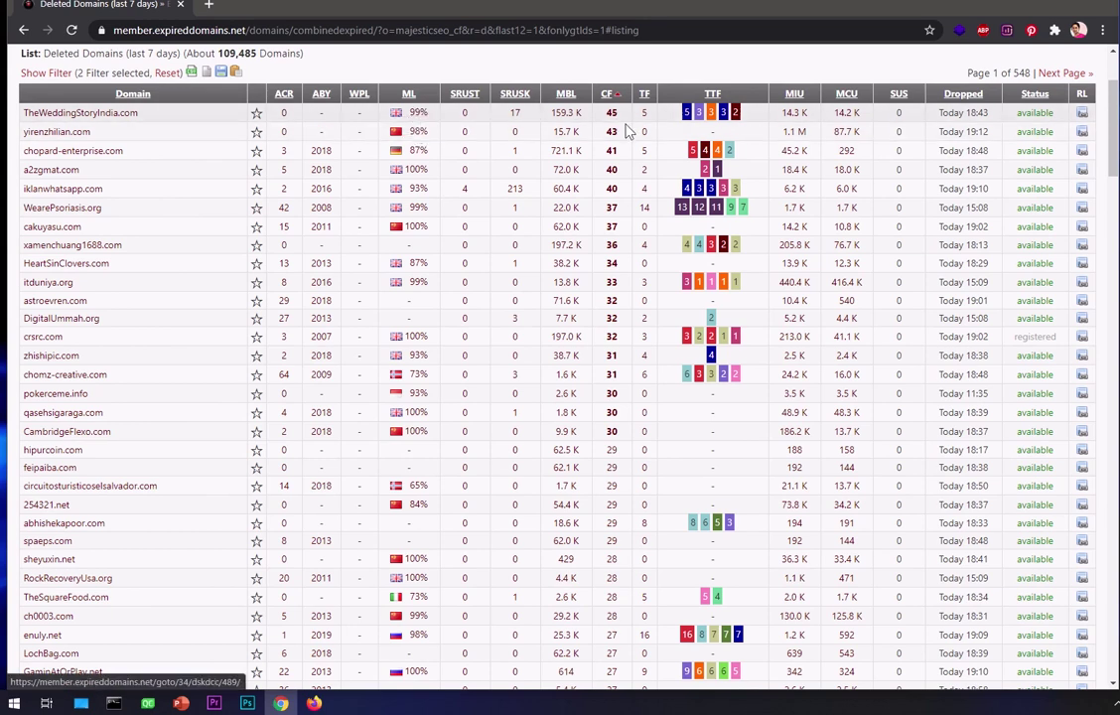
pyautogui.moveTo(411, 173)
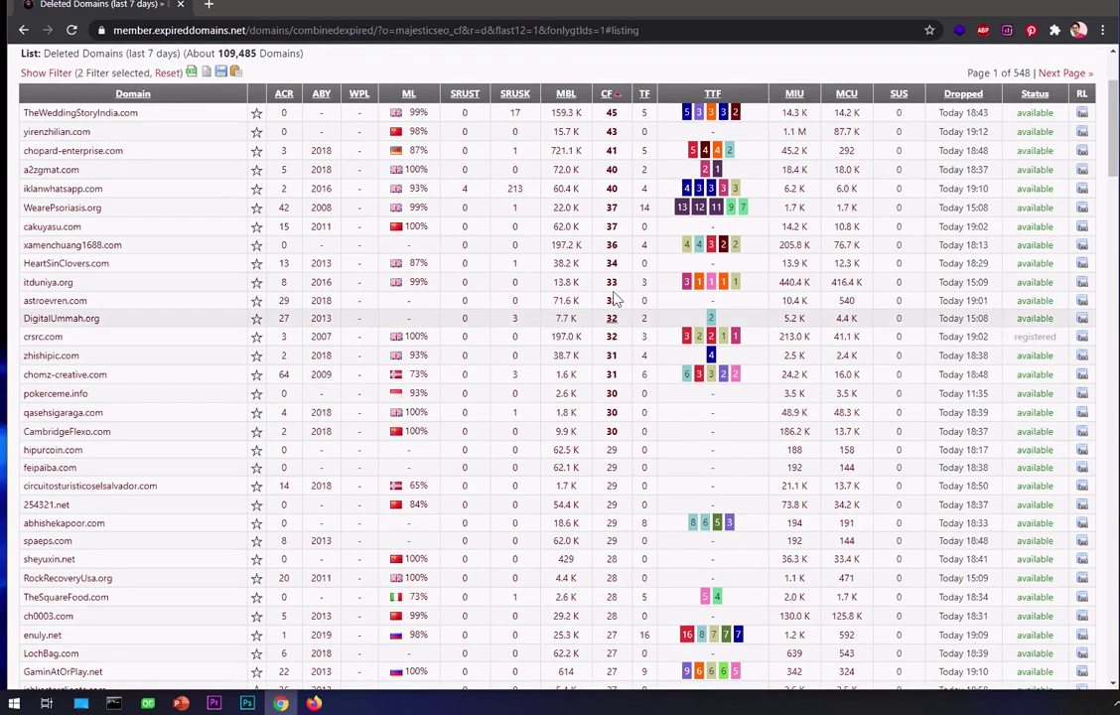
pyautogui.click(646, 95)
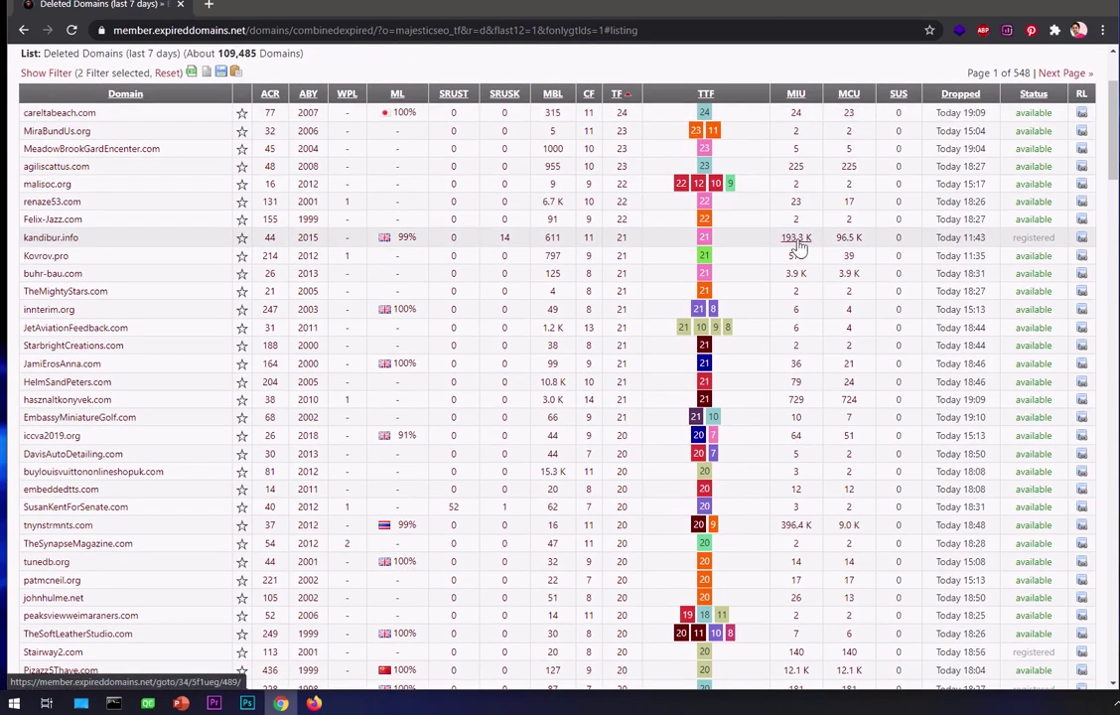
pyautogui.click(590, 98)
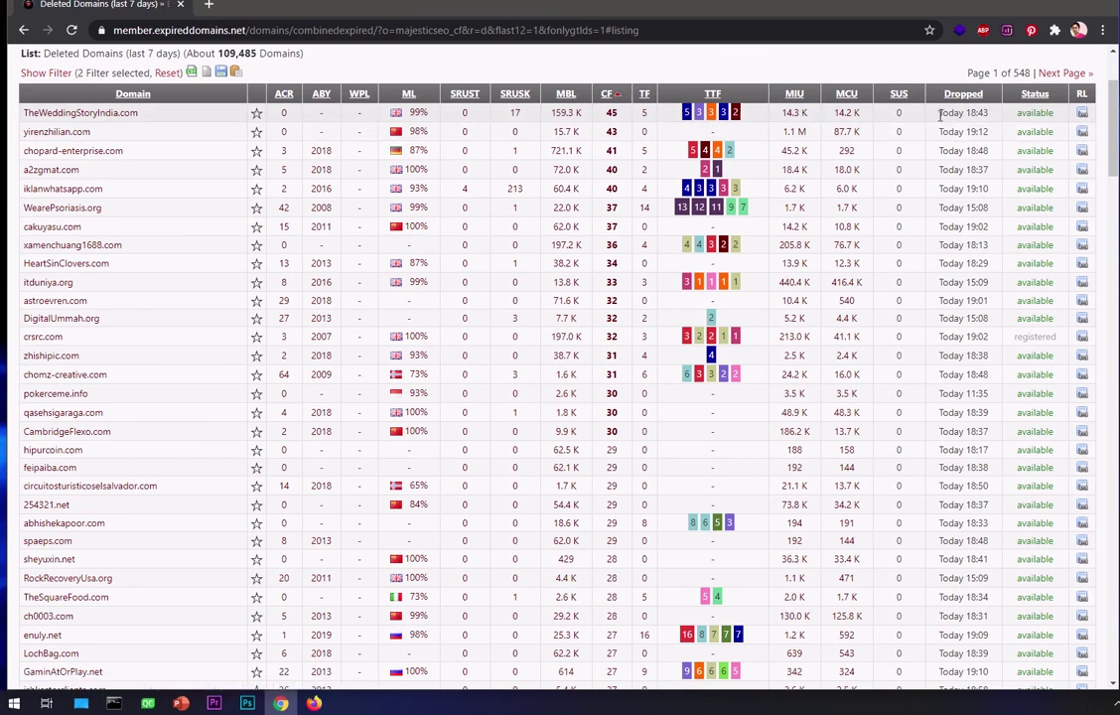
# Step: Highlight the drop time, copy theweddingstoryindia.com from the Wayback address bar, and open a new tab
pyautogui.moveTo(939, 114); pyautogui.dragTo(993, 114)
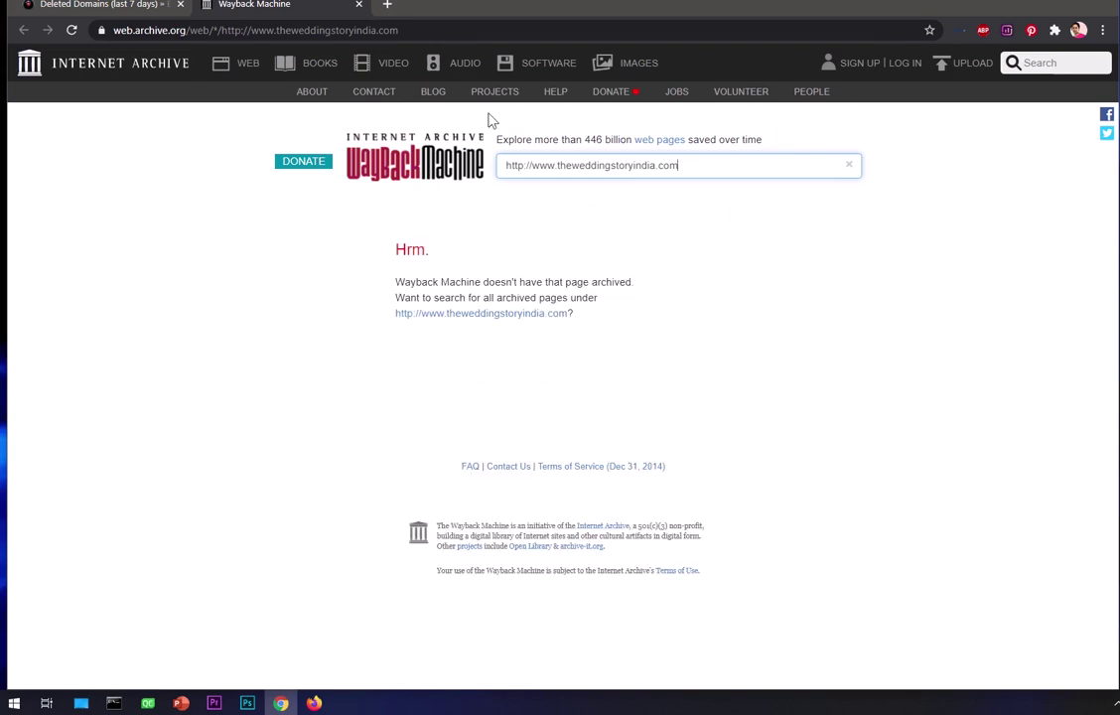
pyautogui.moveTo(398, 30); pyautogui.dragTo(276, 29)
pyautogui.rightClick(323, 35)
pyautogui.click(364, 133)
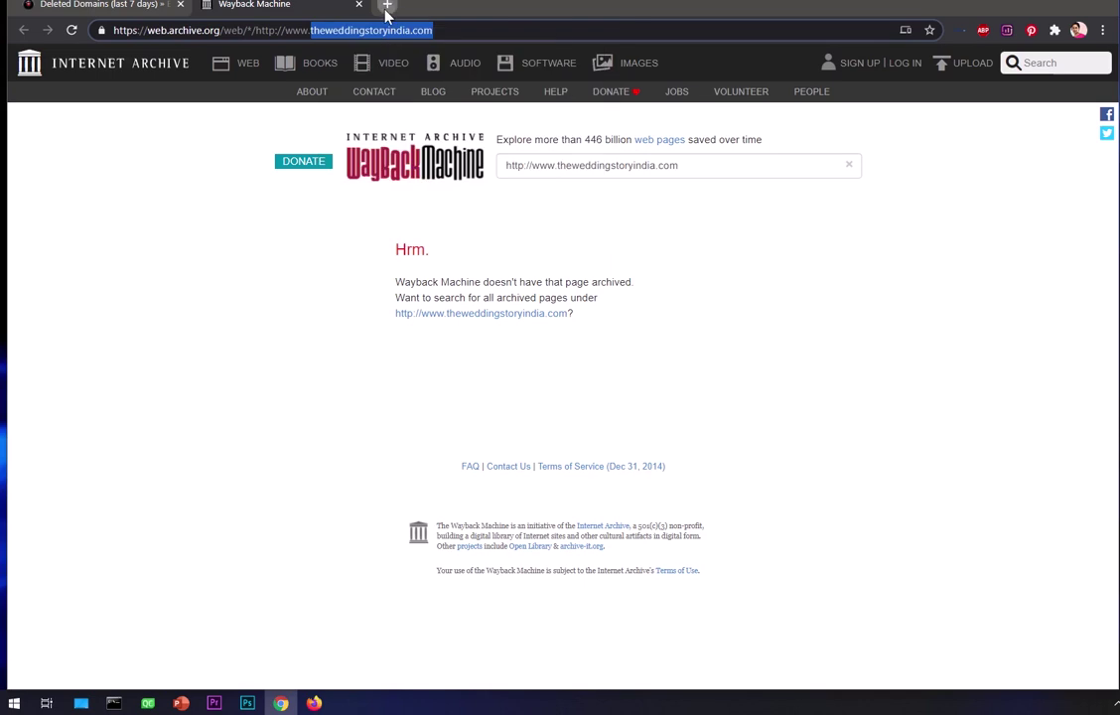
pyautogui.click(388, 5)
# Step: Search Google for site:theweddingstoryindia.com
pyautogui.click(405, 32)
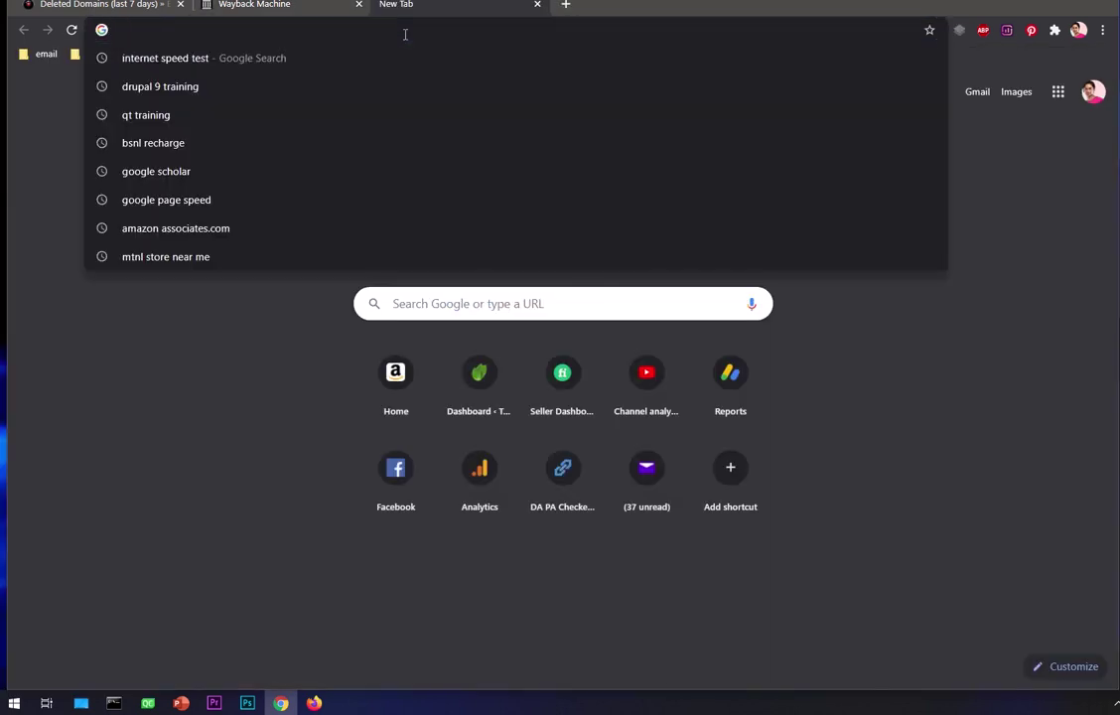
pyautogui.write('site:V')
pyautogui.hotkey('ctrl', 'v')
pyautogui.press('Return')
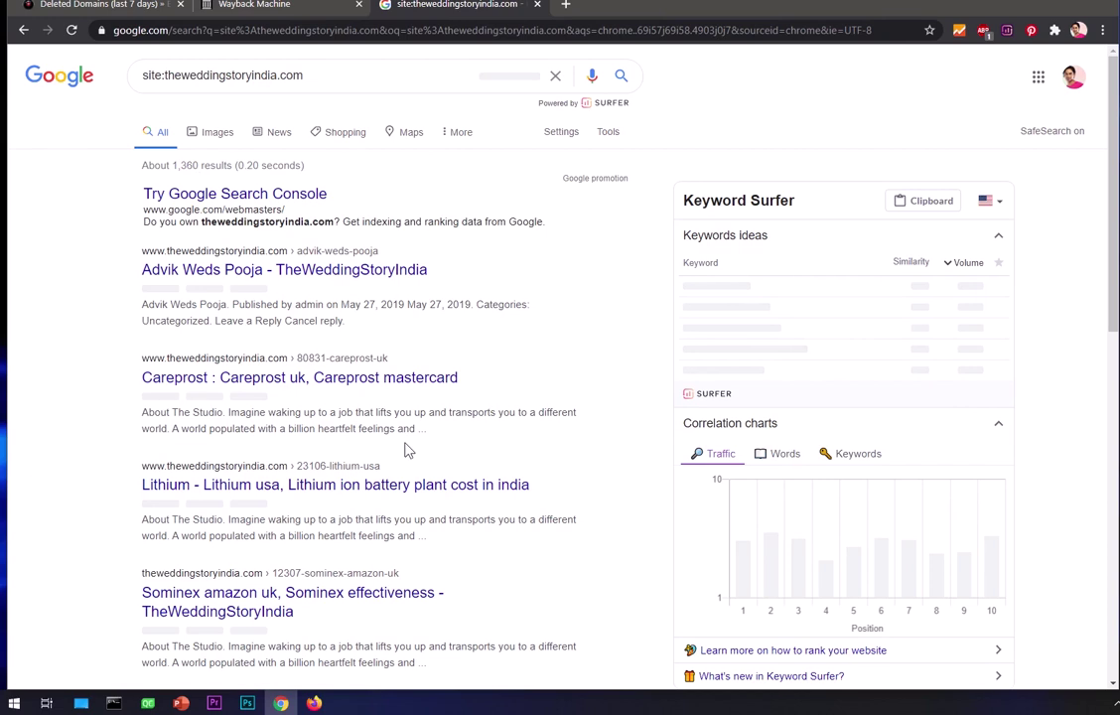
# Step: Browse to page 2 of the results, then return to the Deleted Domains tab
pyautogui.scroll(-15, 406, 449)
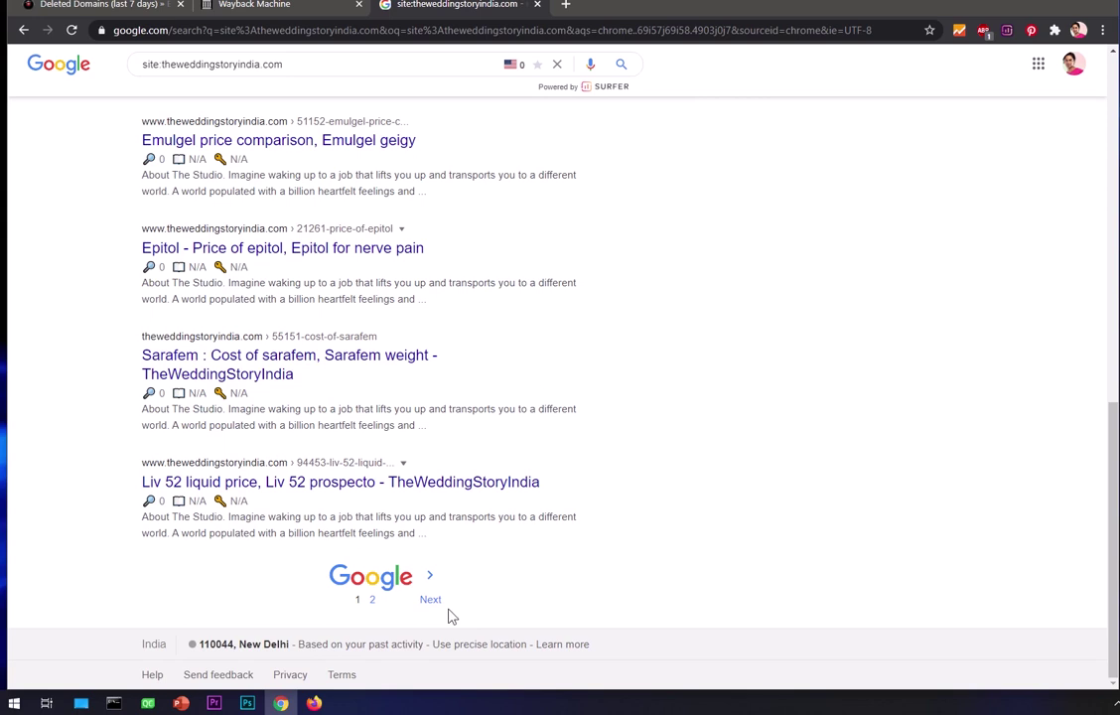
pyautogui.click(433, 603)
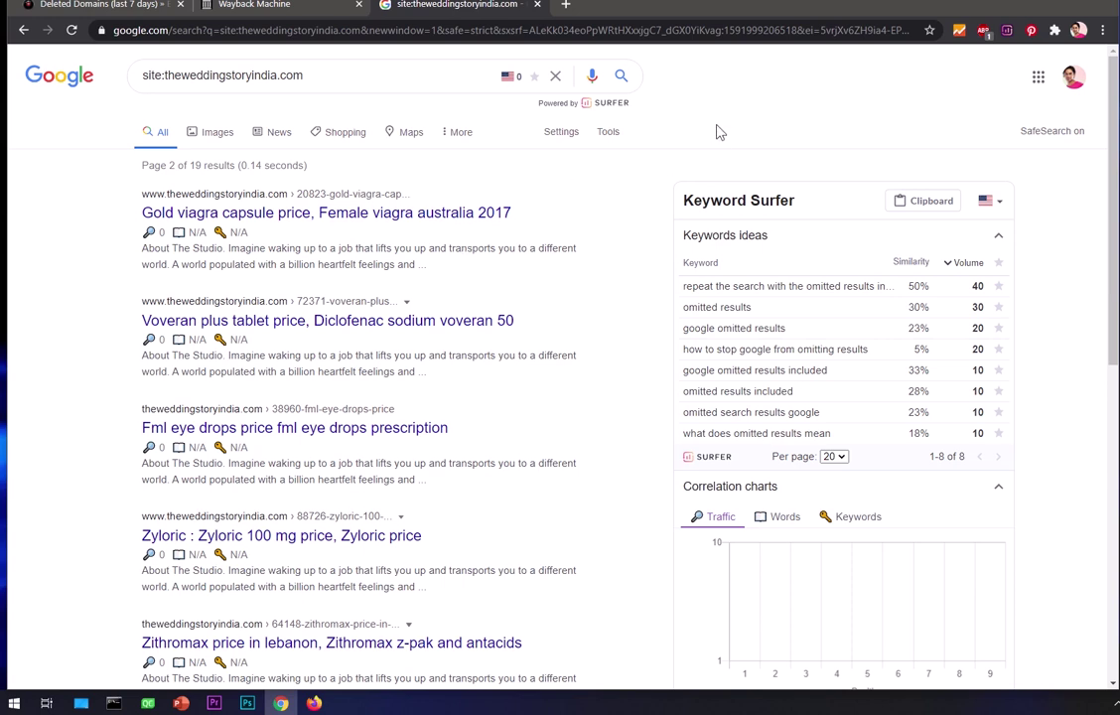
pyautogui.click(263, 12)
pyautogui.click(105, 12)
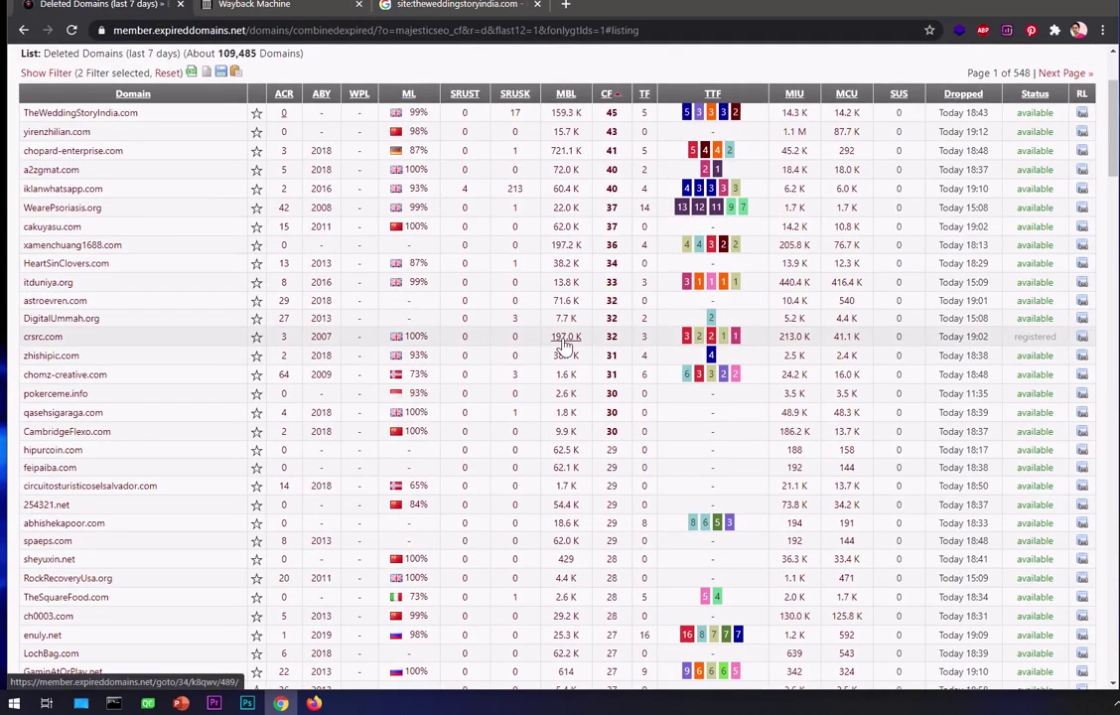
pyautogui.scroll(3, 564, 342)
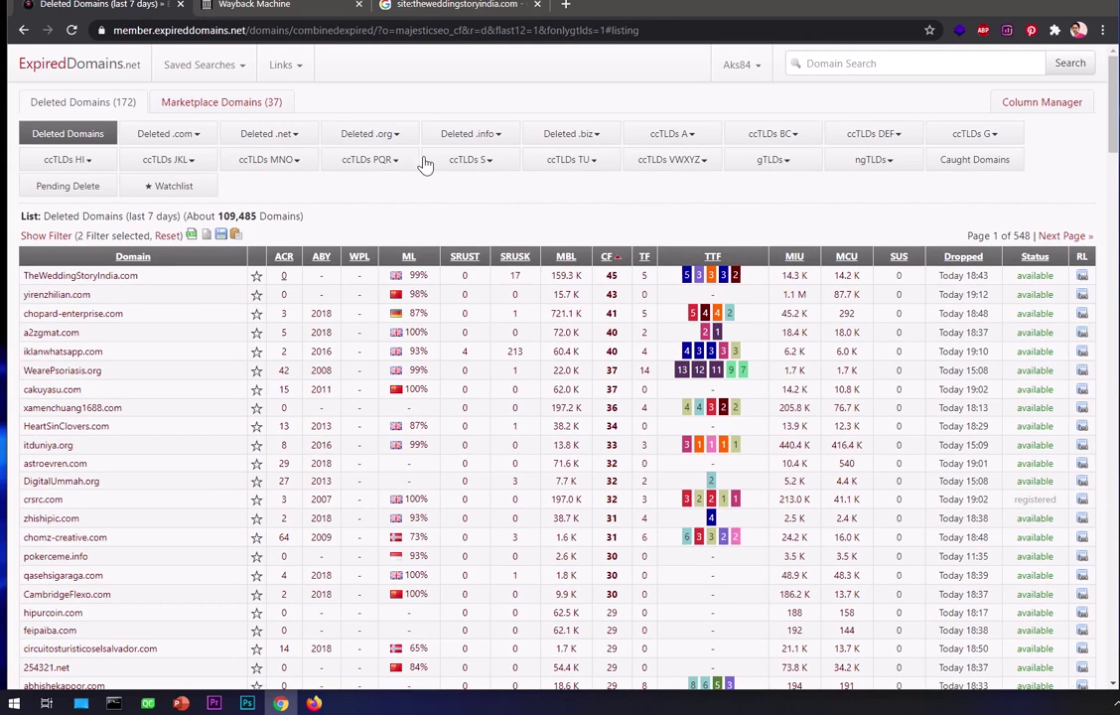
pyautogui.click(262, 8)
pyautogui.hotkey('ctrl', 'Tab')
pyautogui.click(310, 8)
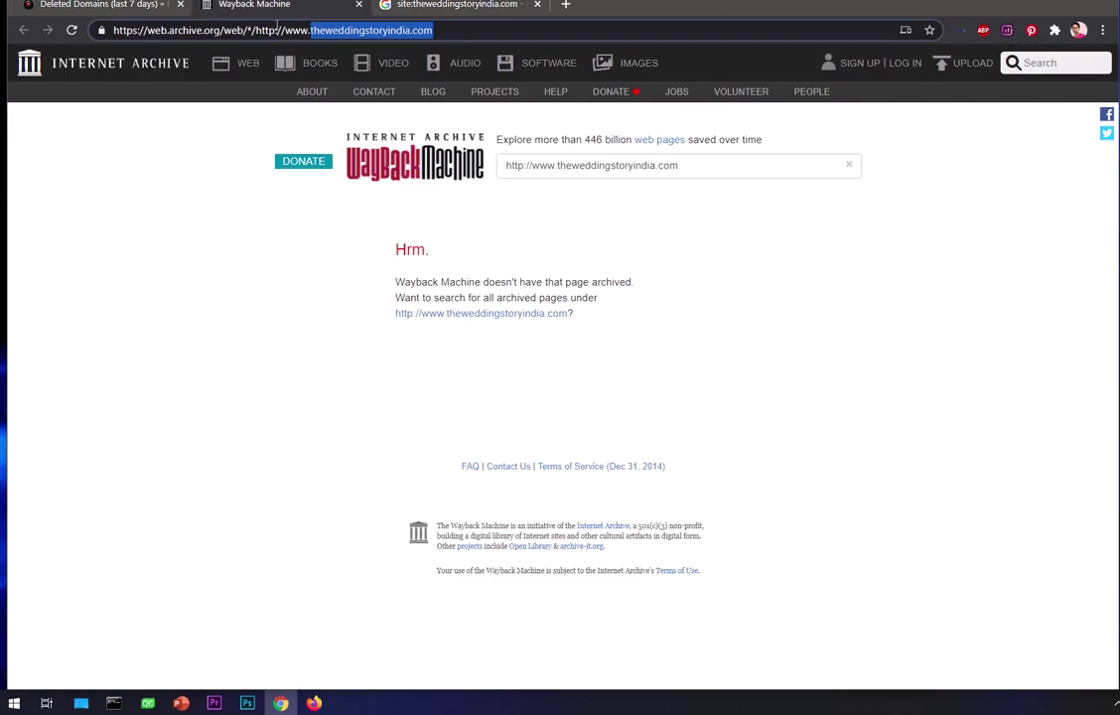
pyautogui.click(99, 4)
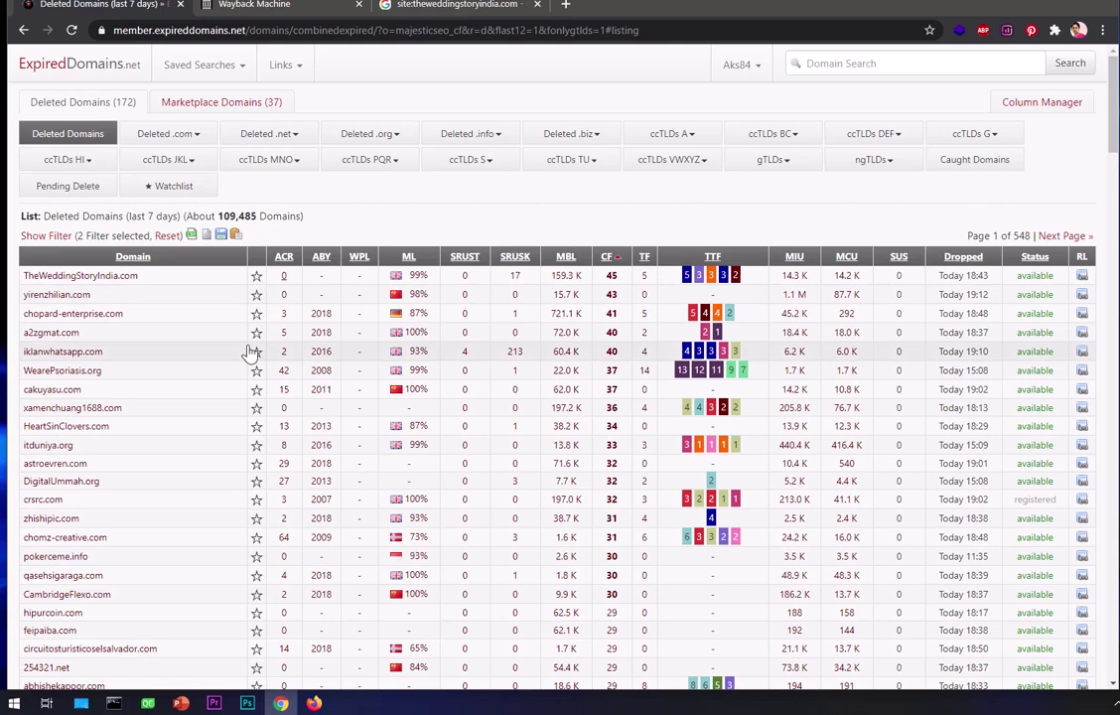